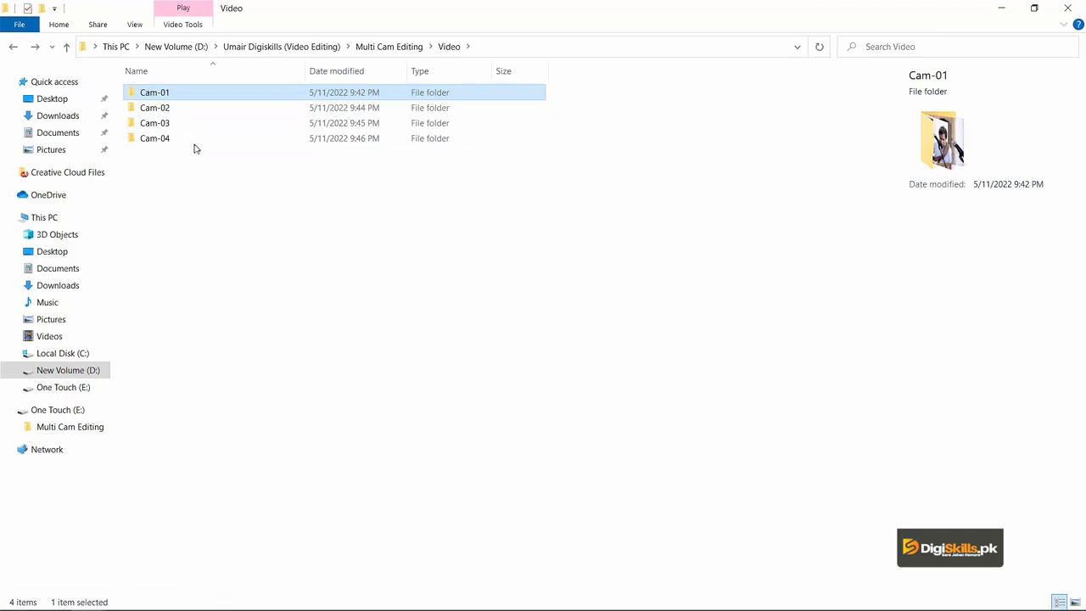
- Look through the Video and Audio folders of Multi Cam Editing to check the source media
mouse_move(205, 139)
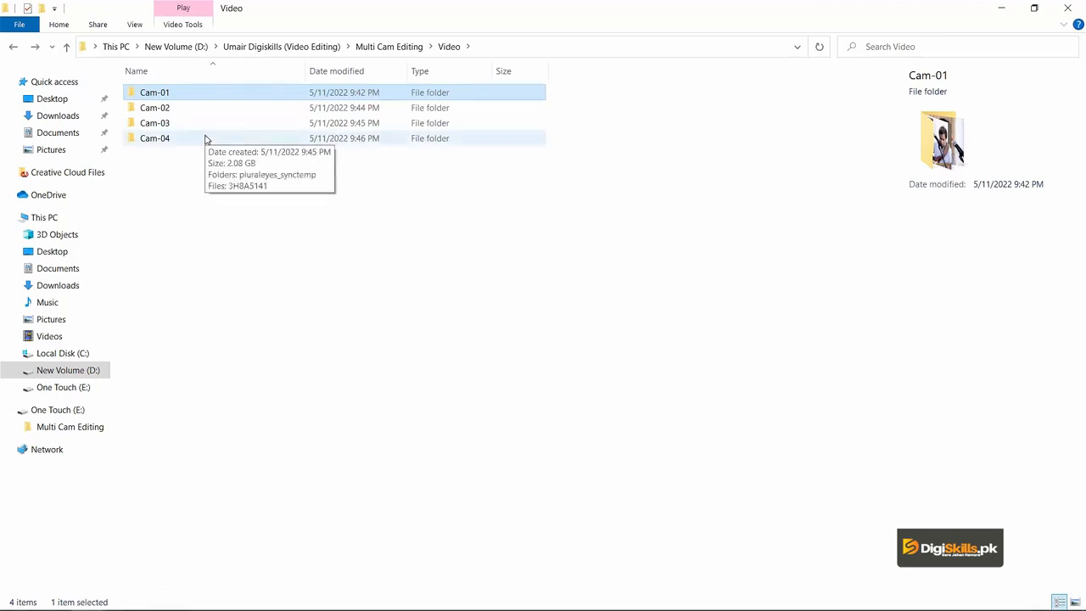
click(190, 158)
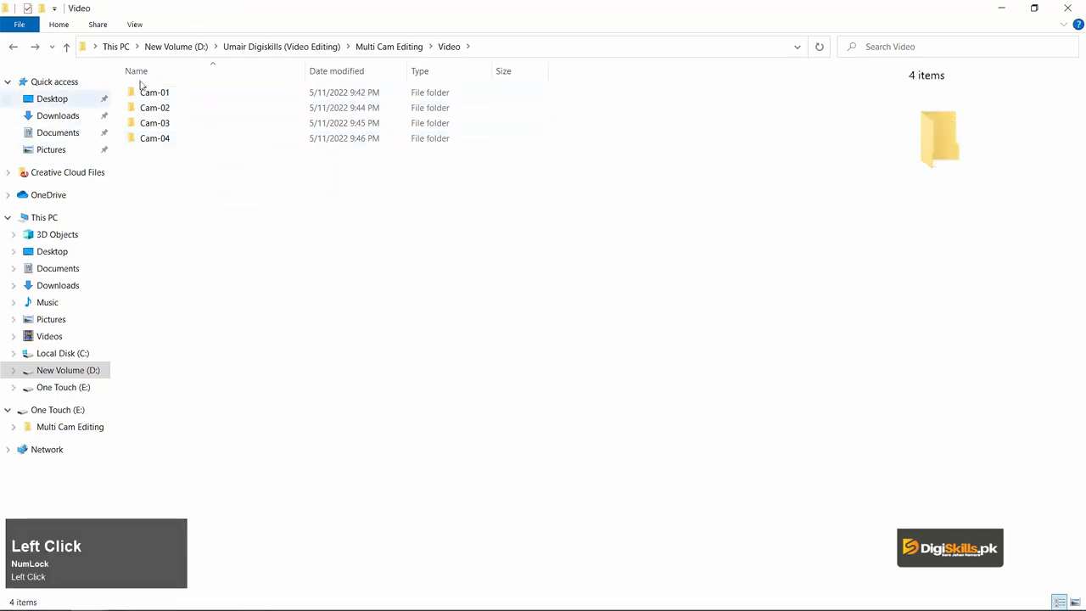
click(395, 46)
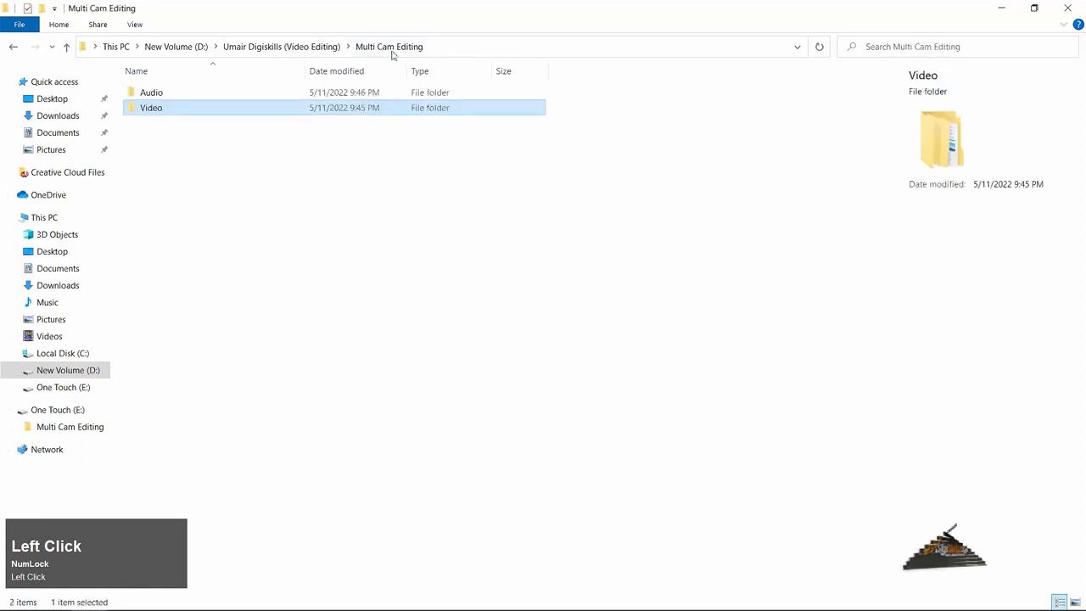
double_click(149, 92)
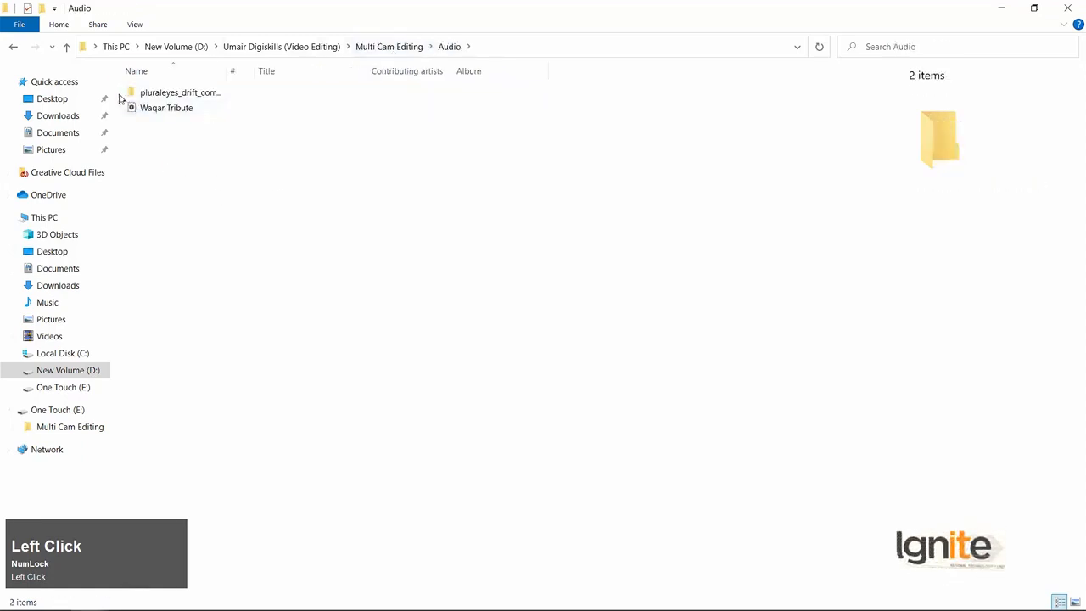
click(13, 48)
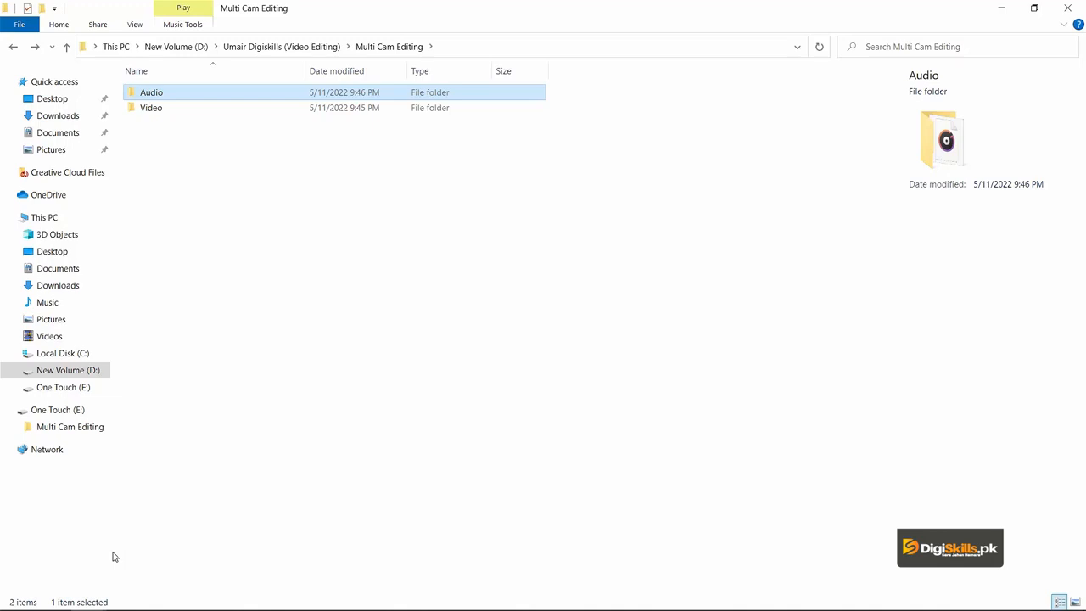
- Find and launch PluralEyes 4
key(super)
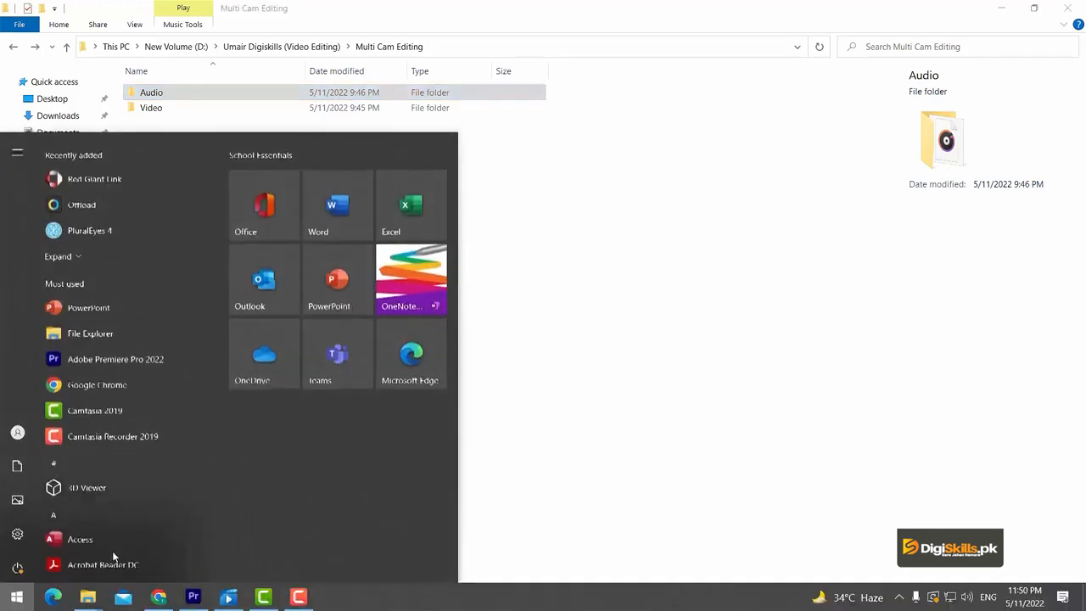
text(plural)
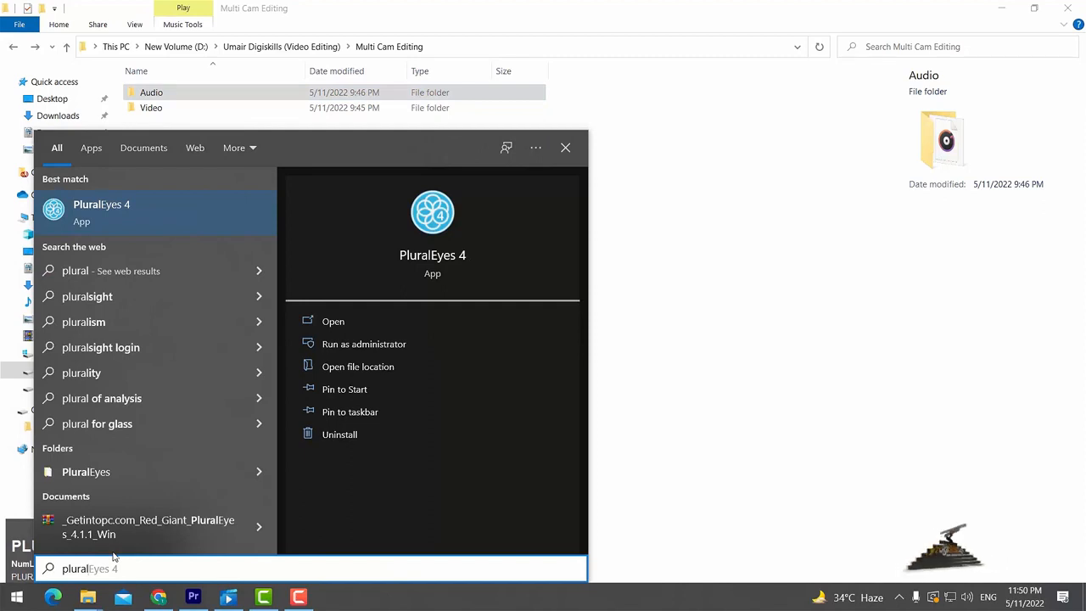
key(Return)
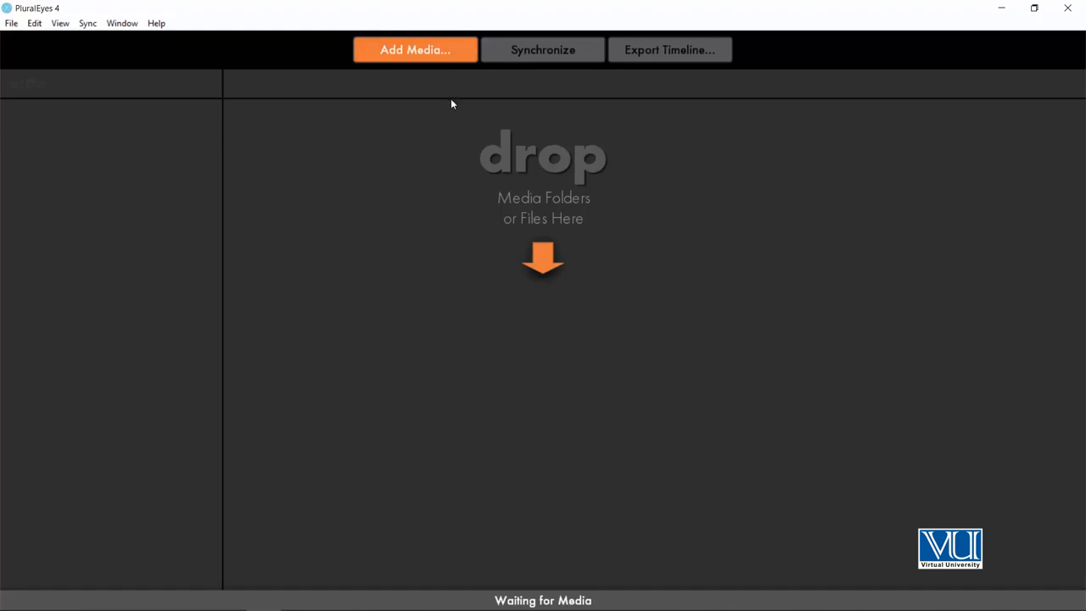
- Add the Cam-01 clips BA2A1389 and BA2A1390 from the Video folder to the PluralEyes timeline as the first camera
key(alt+Tab)
drag(362, 17, 709, 124)
double_click(552, 227)
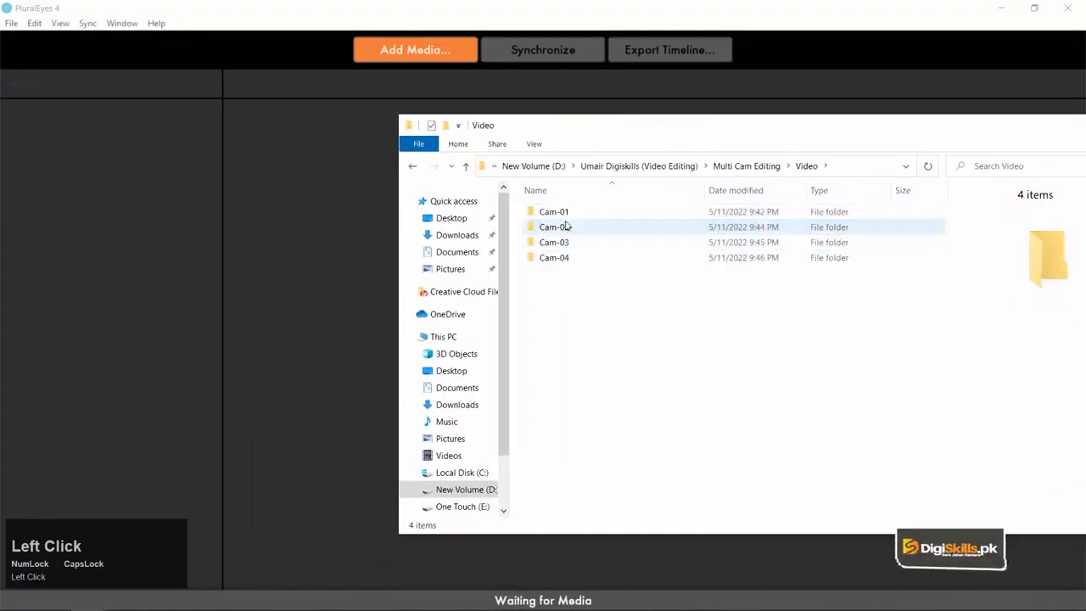
mouse_move(554, 217)
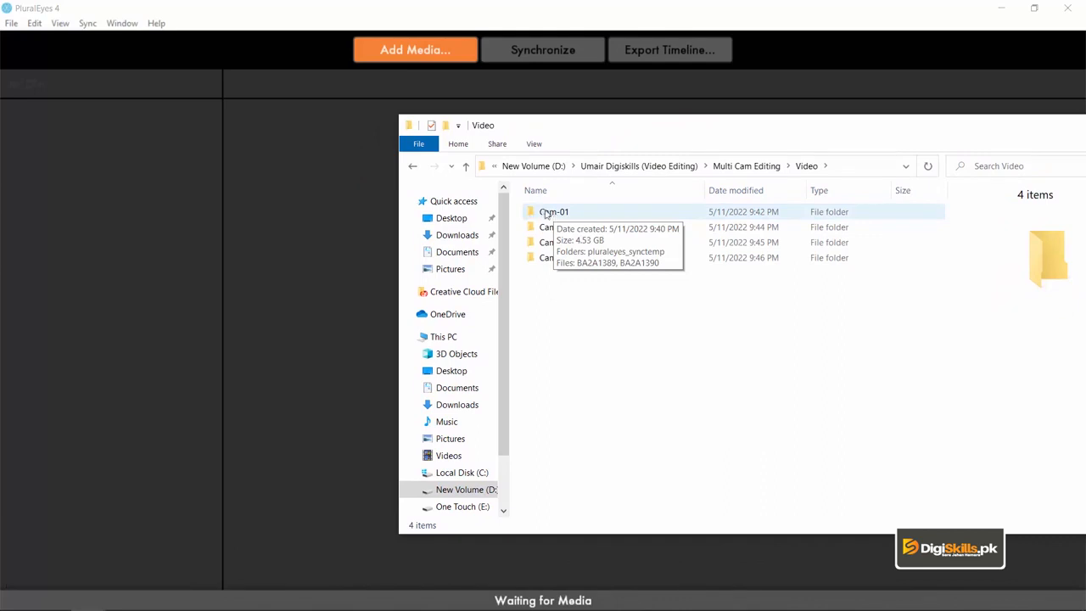
double_click(533, 213)
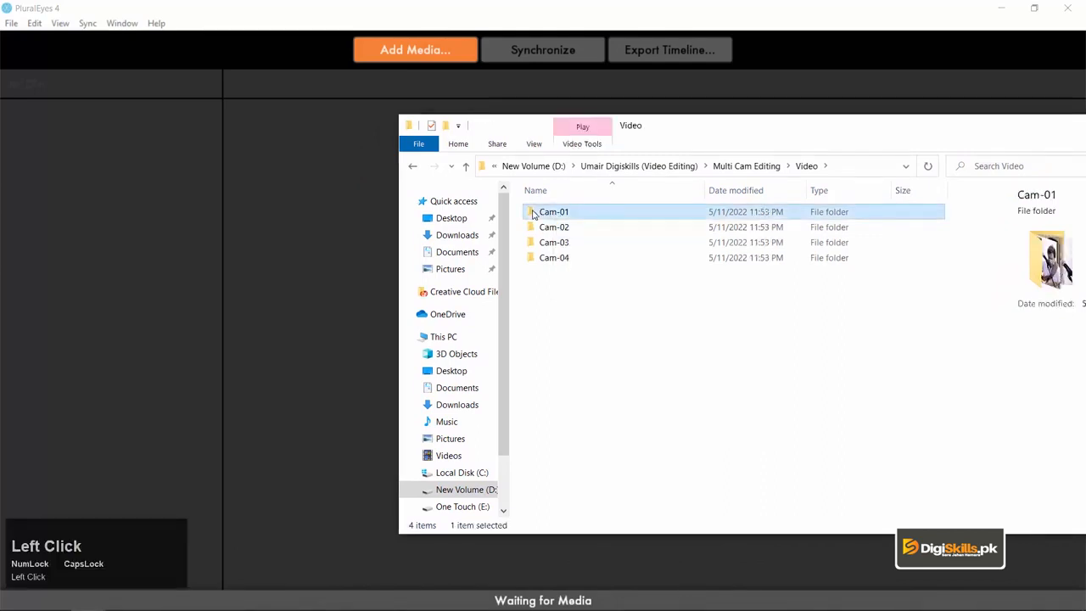
drag(729, 306, 110, 160)
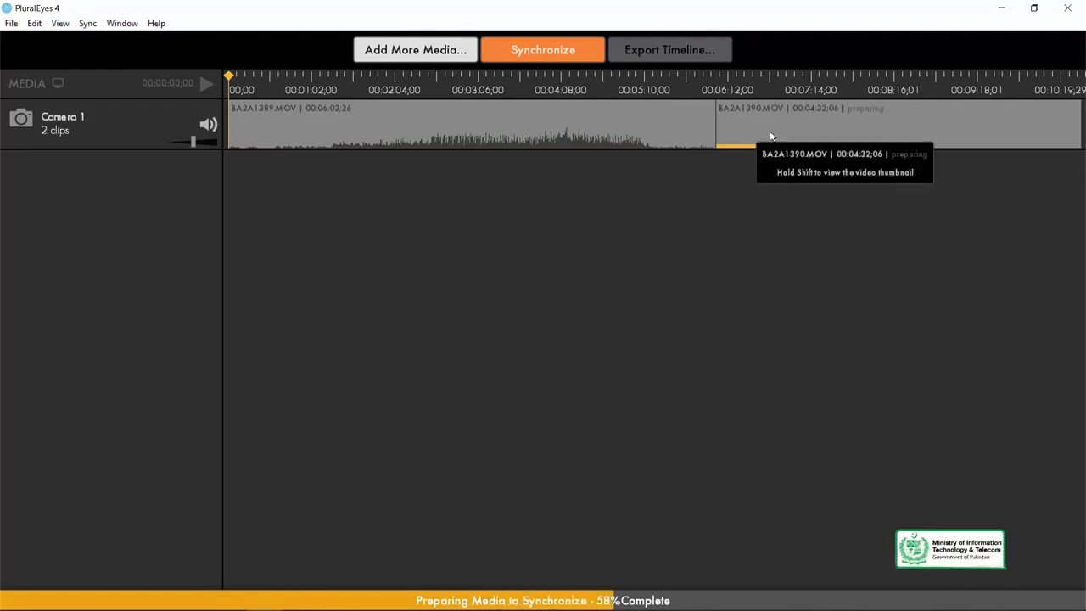
key(minus)
key(minus)
key(minus)
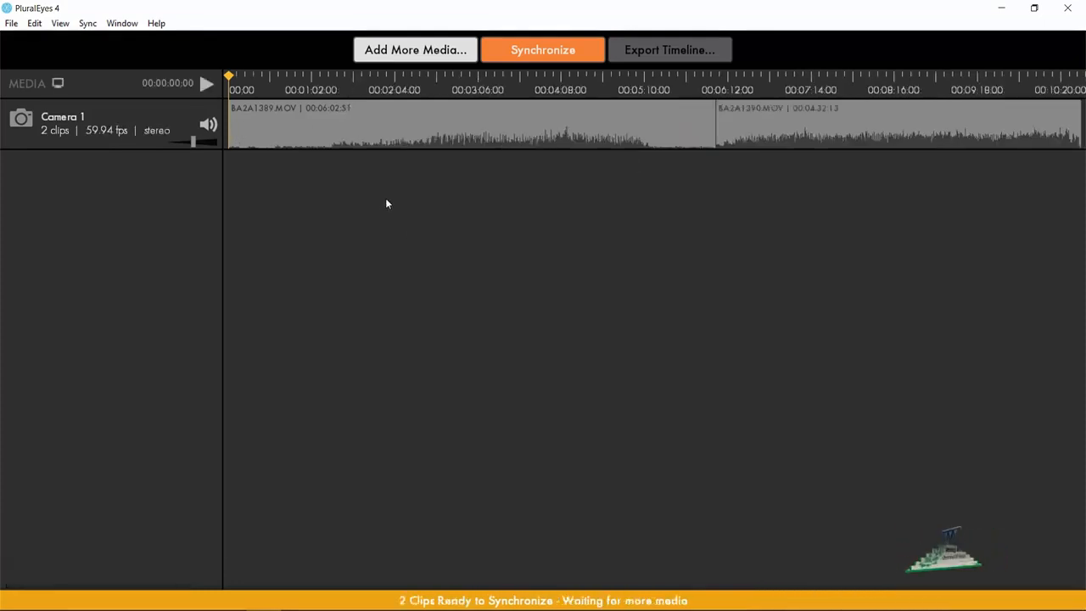
key(minus)
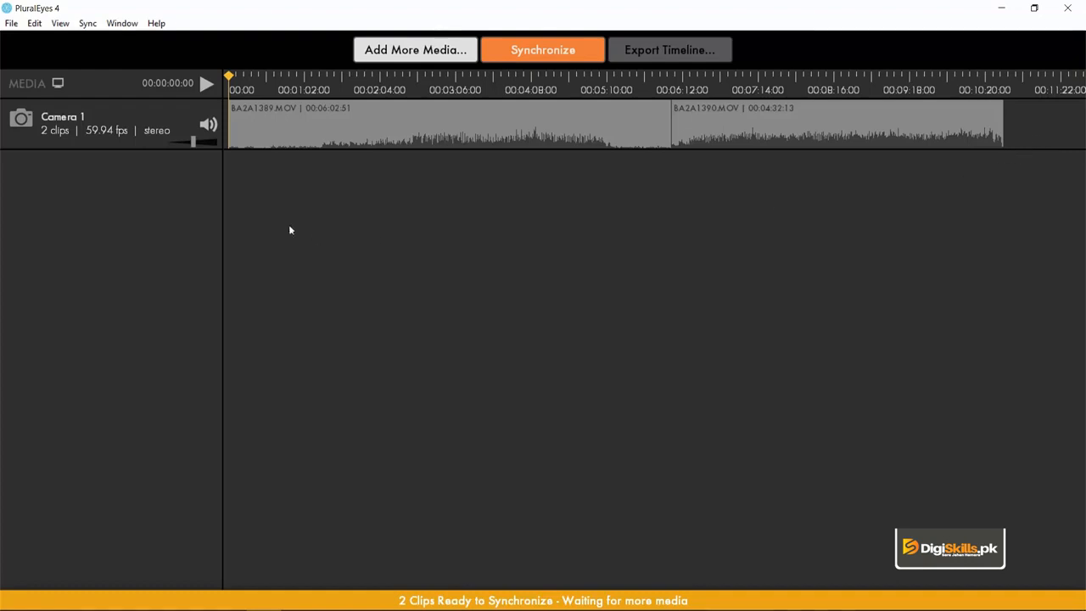
- Add the Cam-02 clips QE5C7276 and QE5C7277 to the timeline as a second camera track
key(alt+Tab)
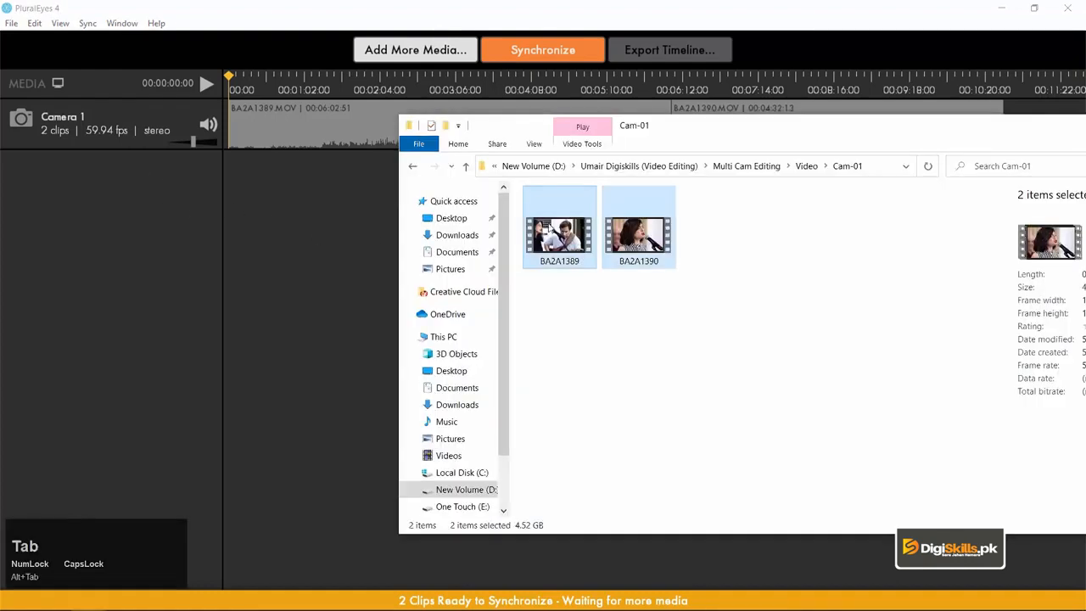
click(668, 314)
click(413, 168)
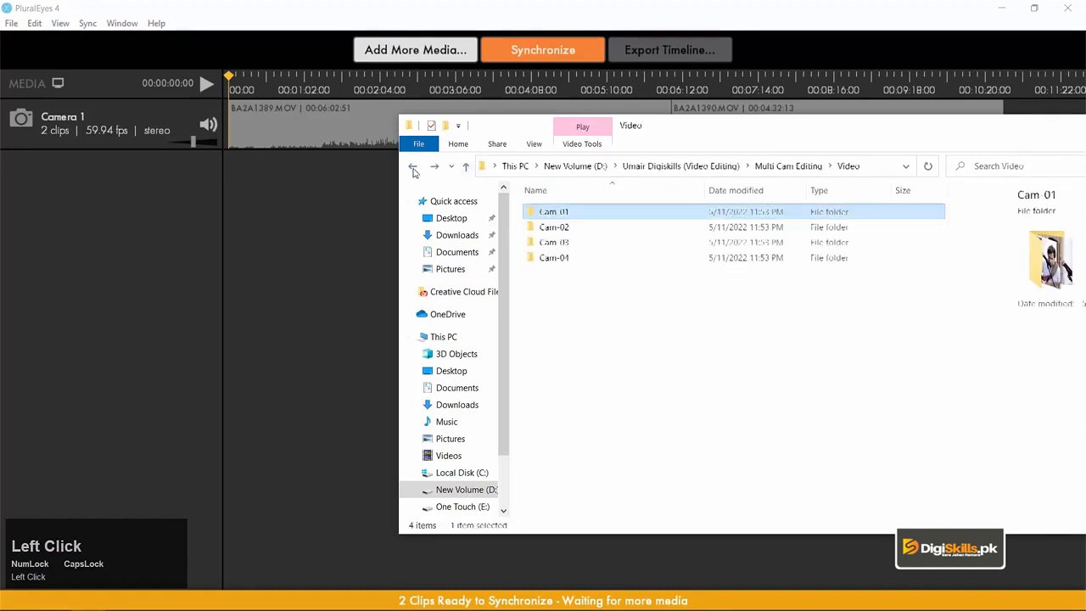
double_click(548, 230)
drag(752, 309, 521, 187)
drag(556, 236, 74, 209)
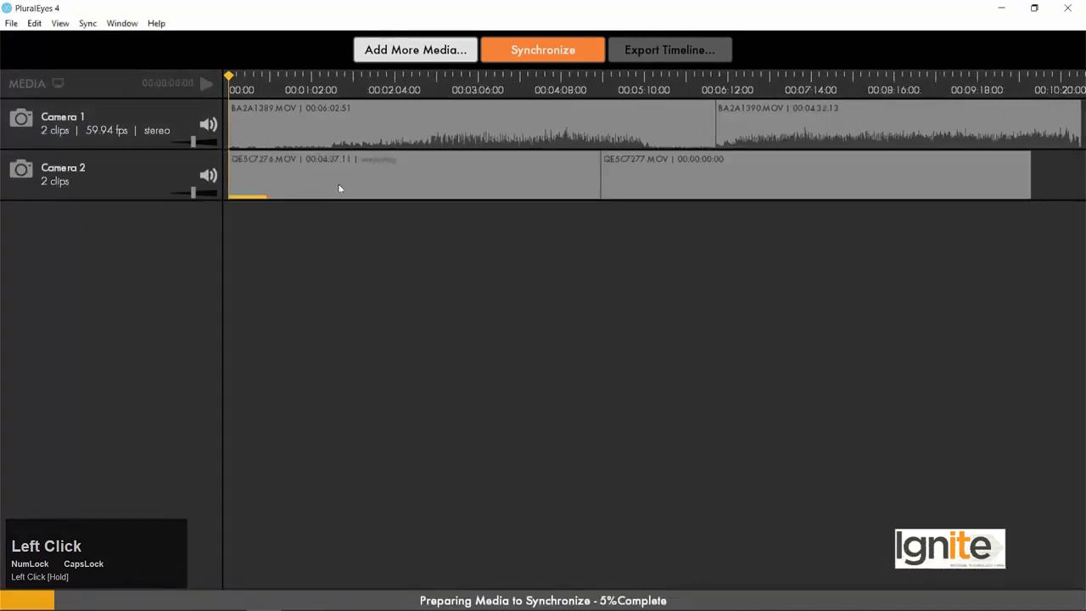
- Add the Cam-03 clip MVI_0968 to the timeline as a third camera track
key(alt+Tab)
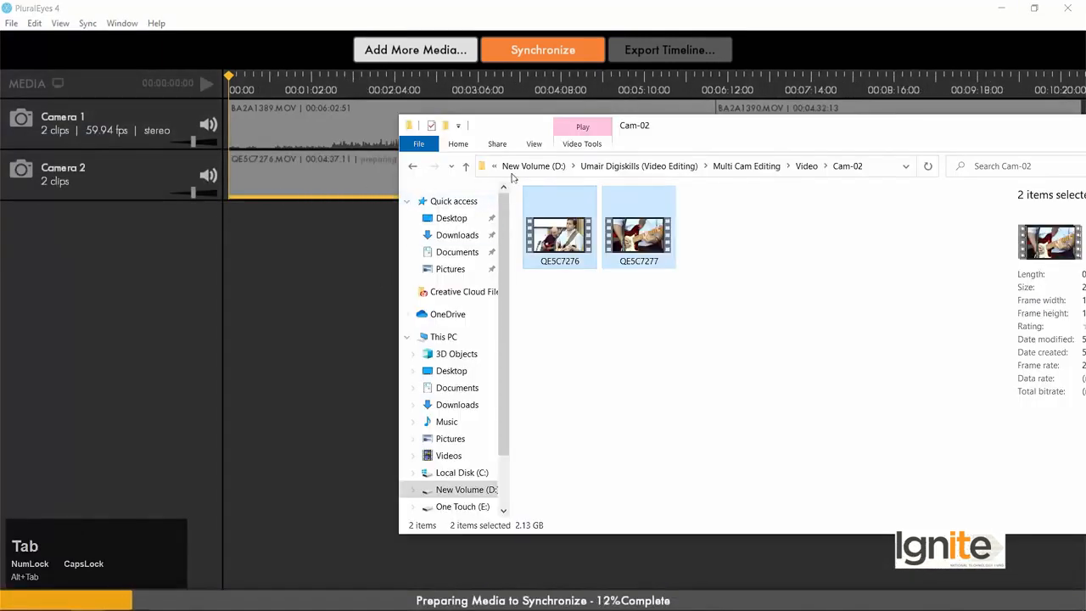
click(409, 167)
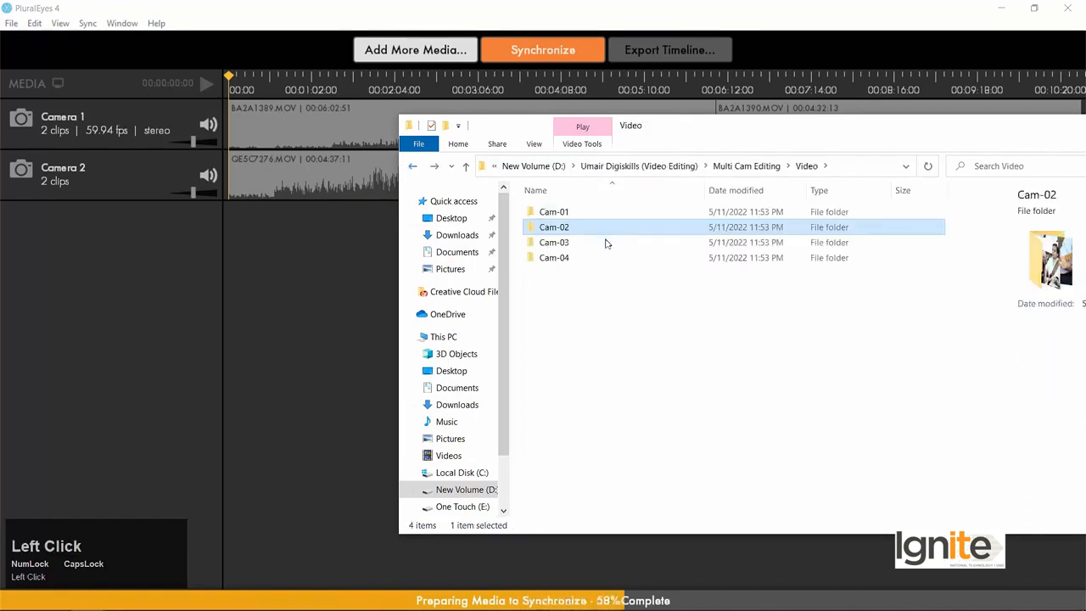
double_click(584, 247)
drag(565, 241, 47, 247)
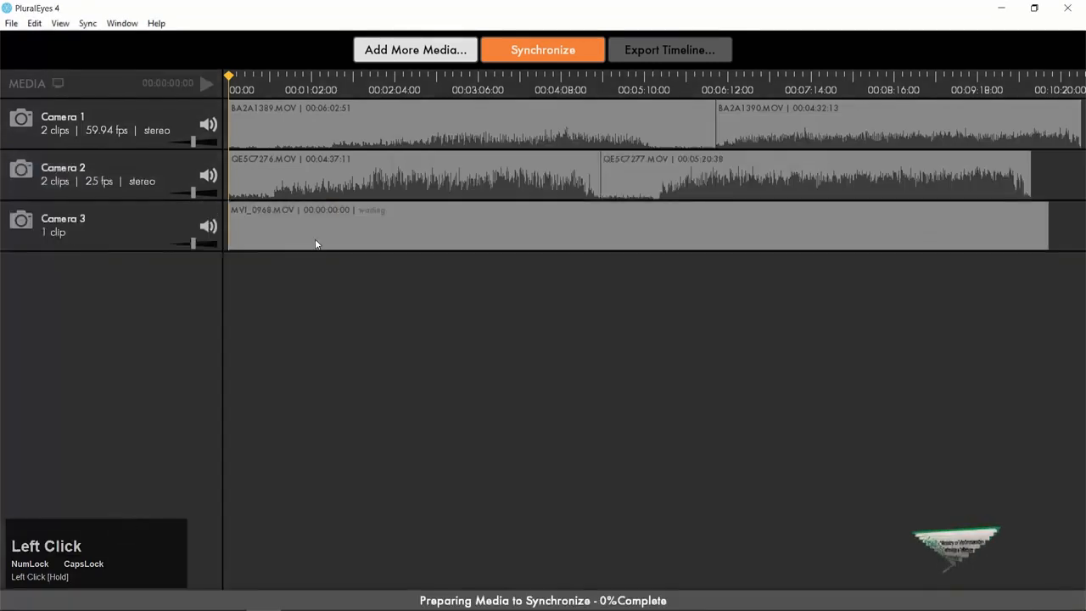
- Add the Cam-04 clip 3H8A5141 to the timeline as a fourth camera track
key(alt+Tab)
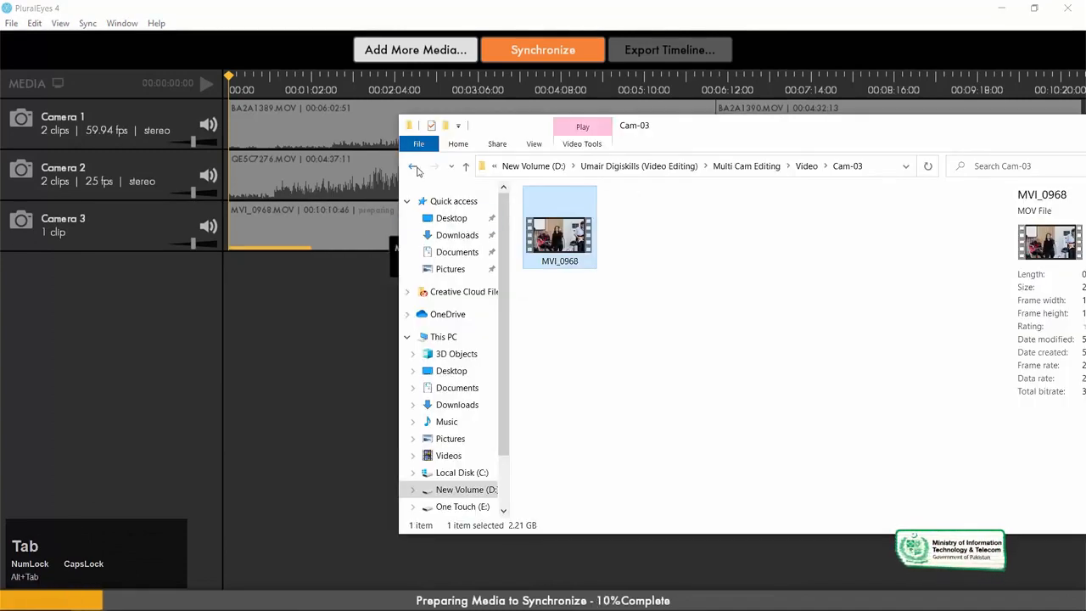
click(412, 166)
double_click(556, 257)
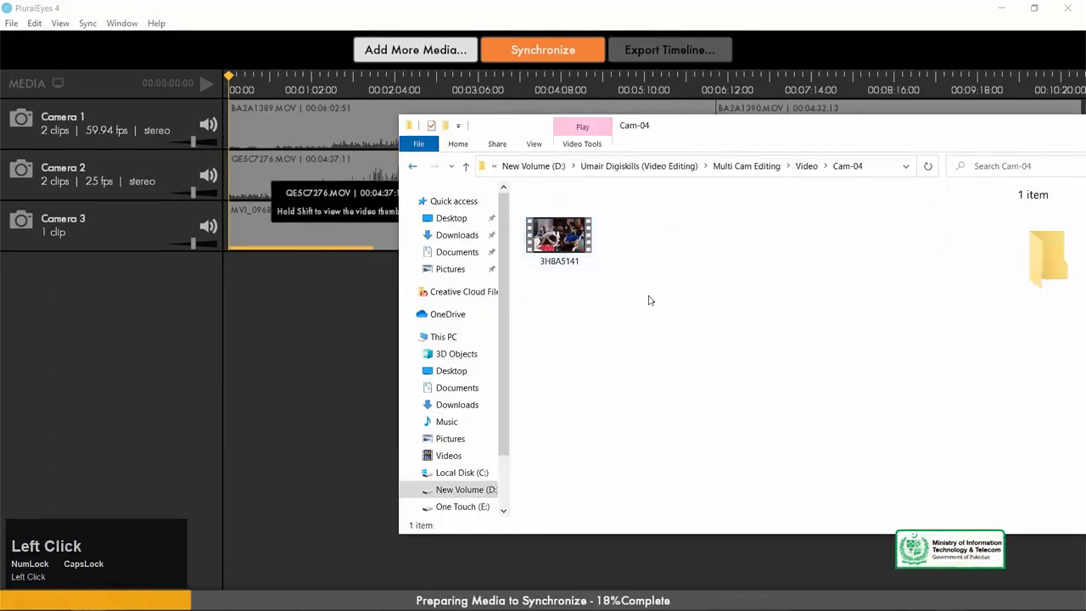
drag(559, 238, 147, 297)
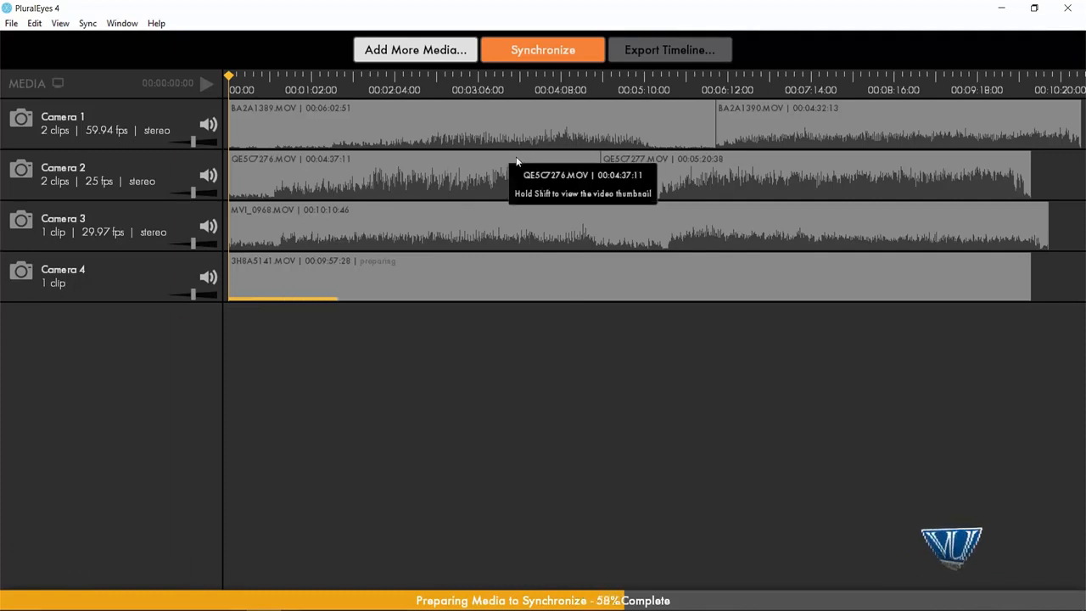
- Add the Waqar Tribute WAV file from the Audio folder to the timeline as an audio recorder track below the cameras
key(alt+Tab)
alt+click(643, 337)
key(alt+Up)
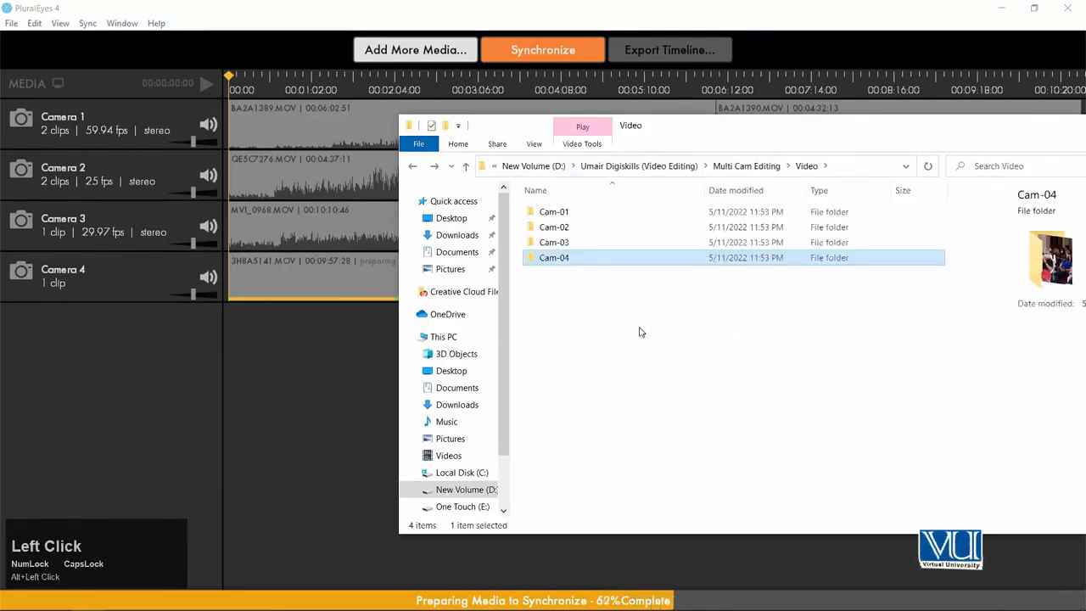
key(alt+Up)
key(Up)
key(Return)
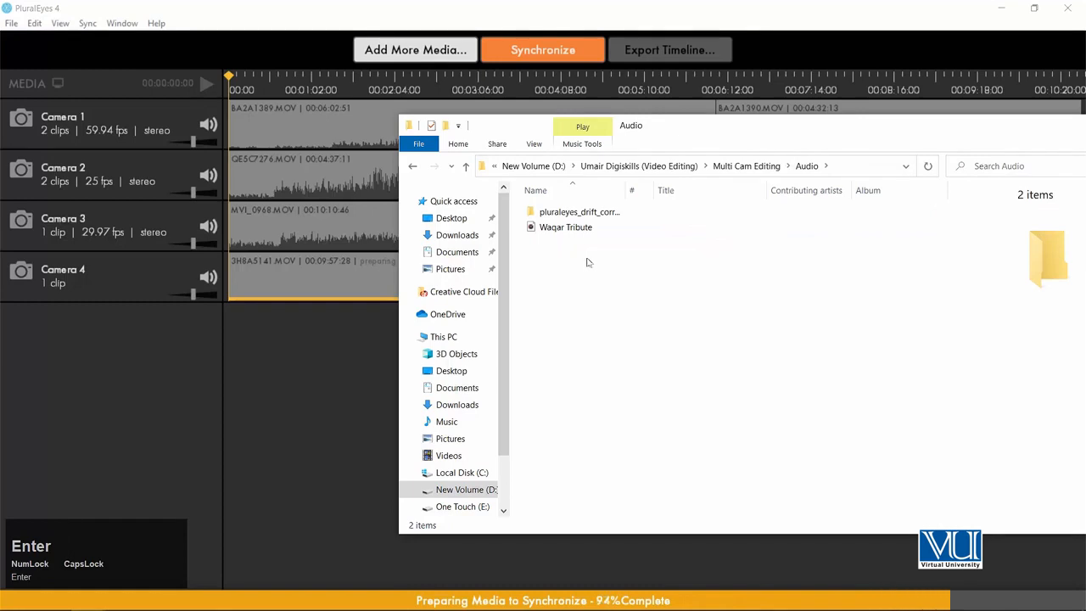
click(550, 228)
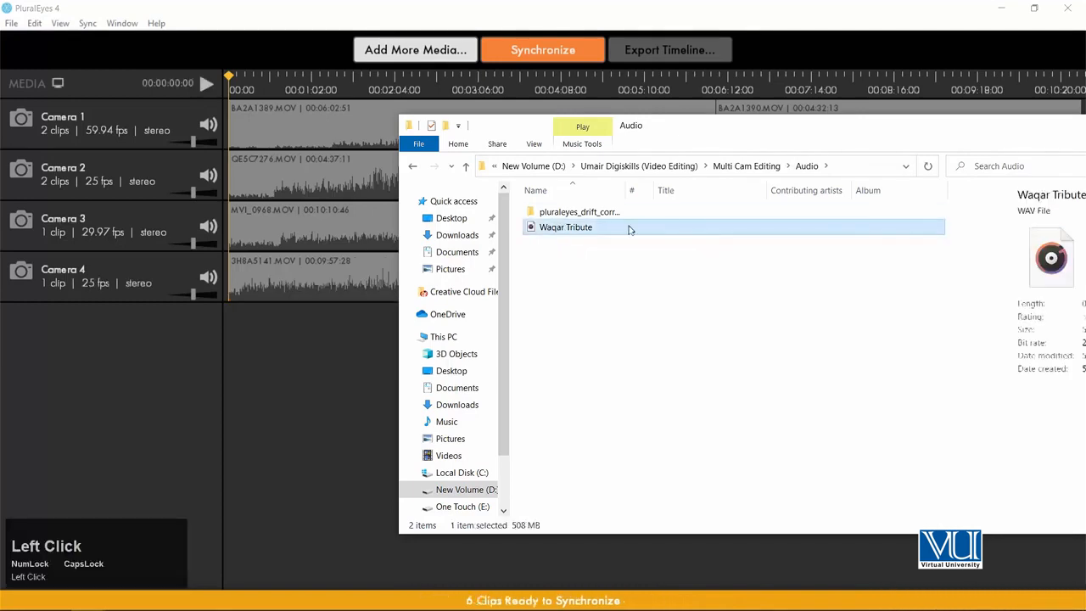
drag(531, 230, 108, 359)
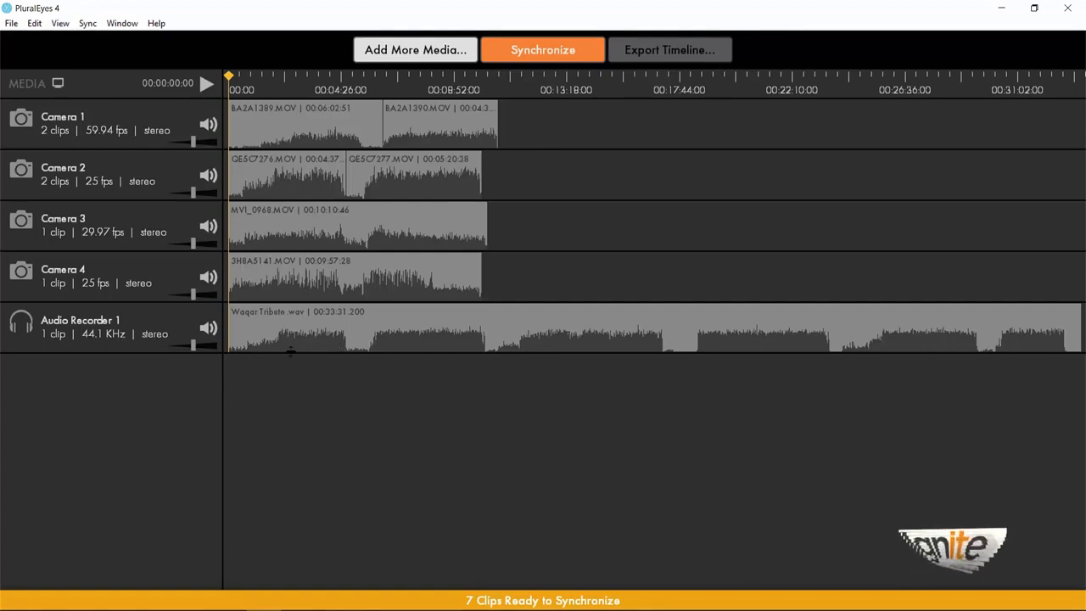
- Synchronize all camera clips with the external audio recording
click(437, 283)
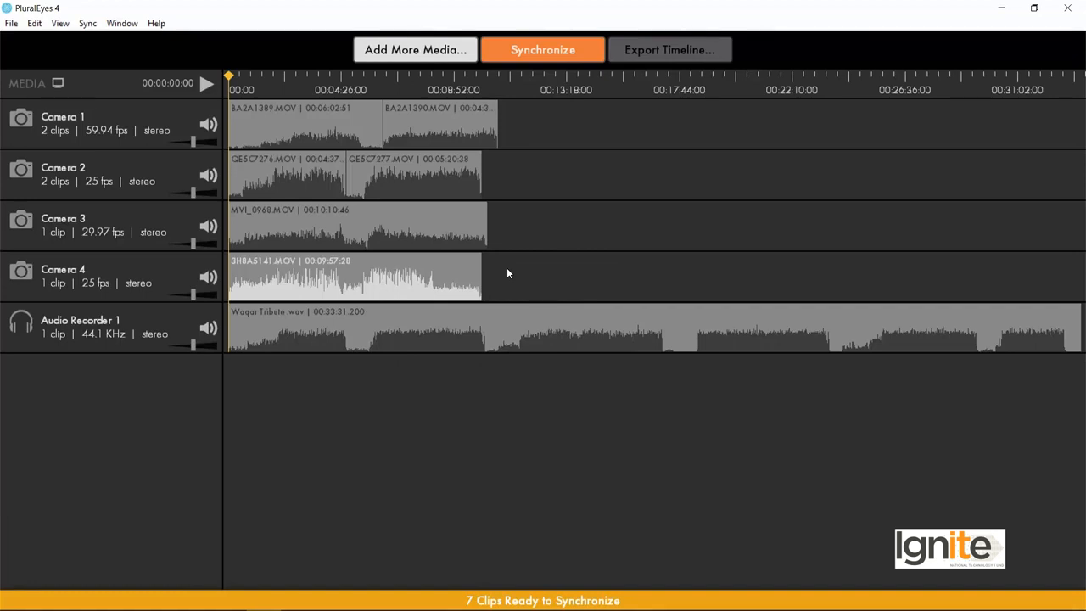
click(487, 433)
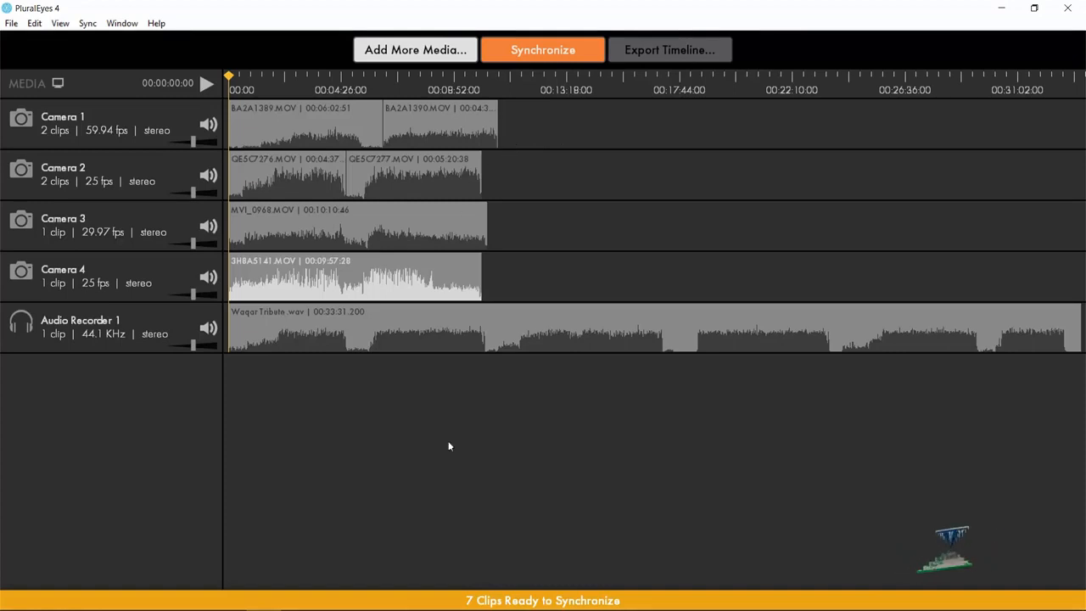
click(543, 51)
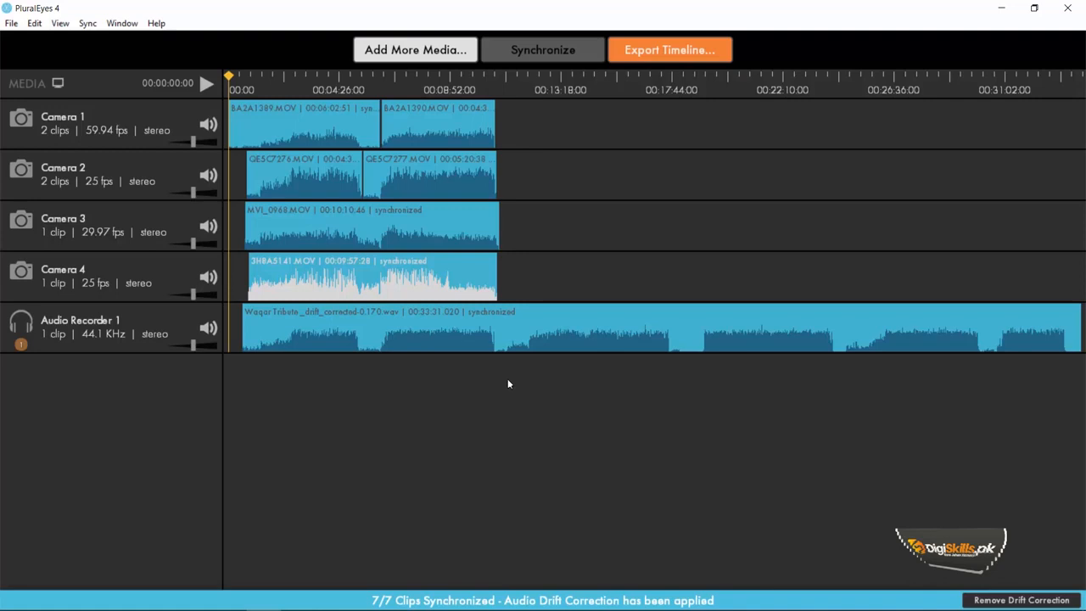
click(713, 53)
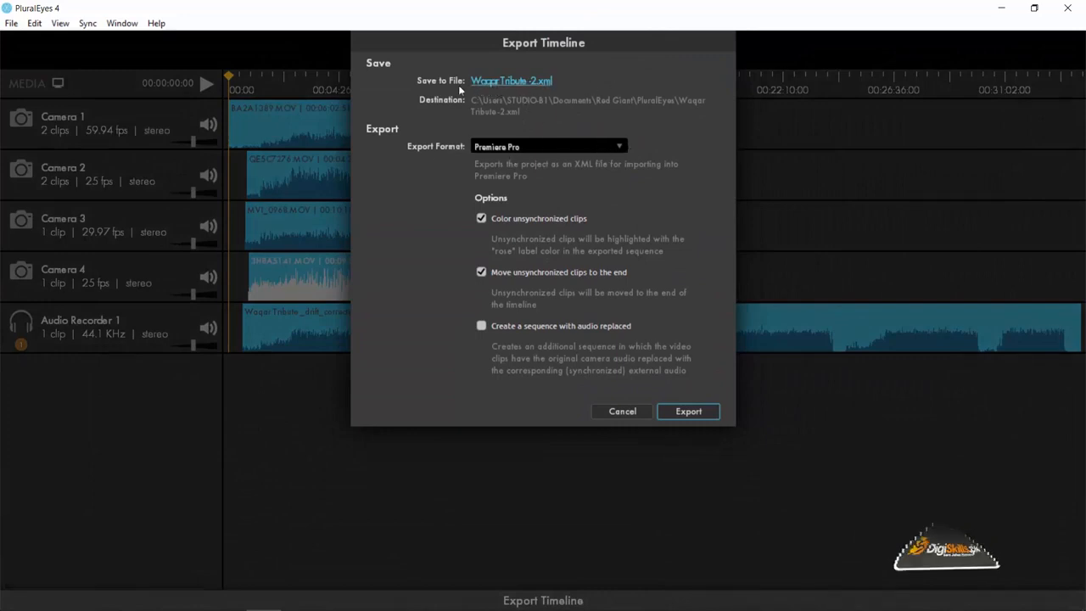
click(502, 82)
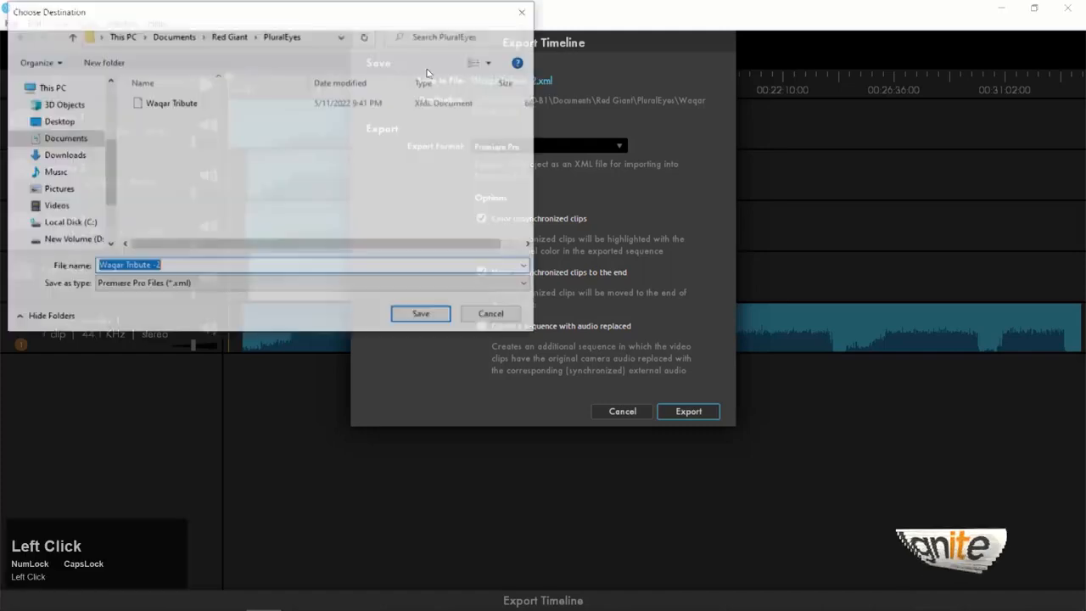
click(205, 117)
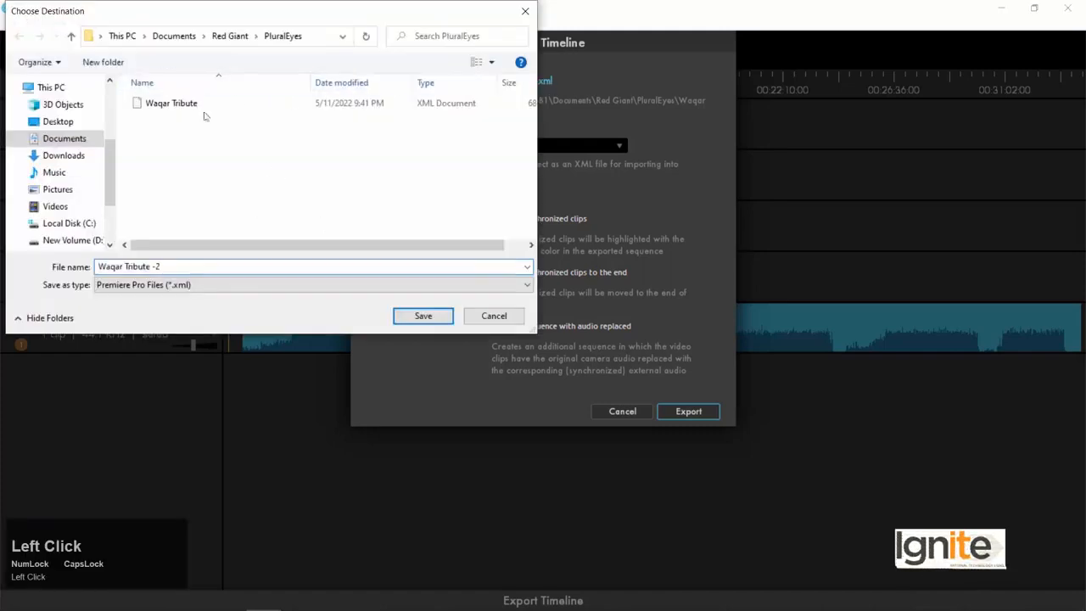
click(494, 316)
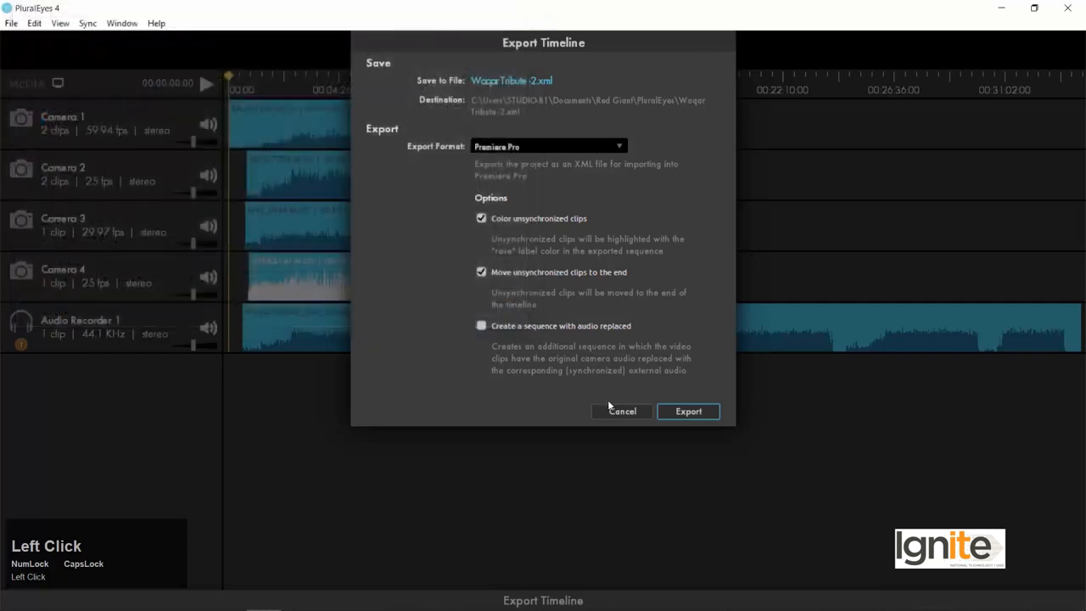
click(622, 412)
- Start saving the project and create a new folder named Sync inside the Multi Cam Editing folder
key(ctrl+s)
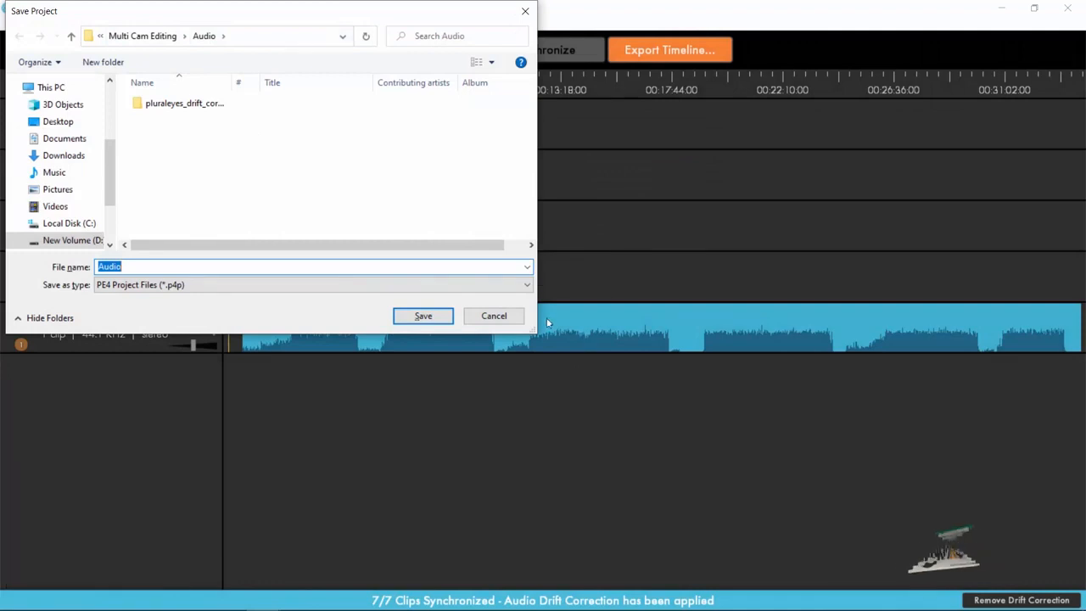
drag(534, 330, 541, 459)
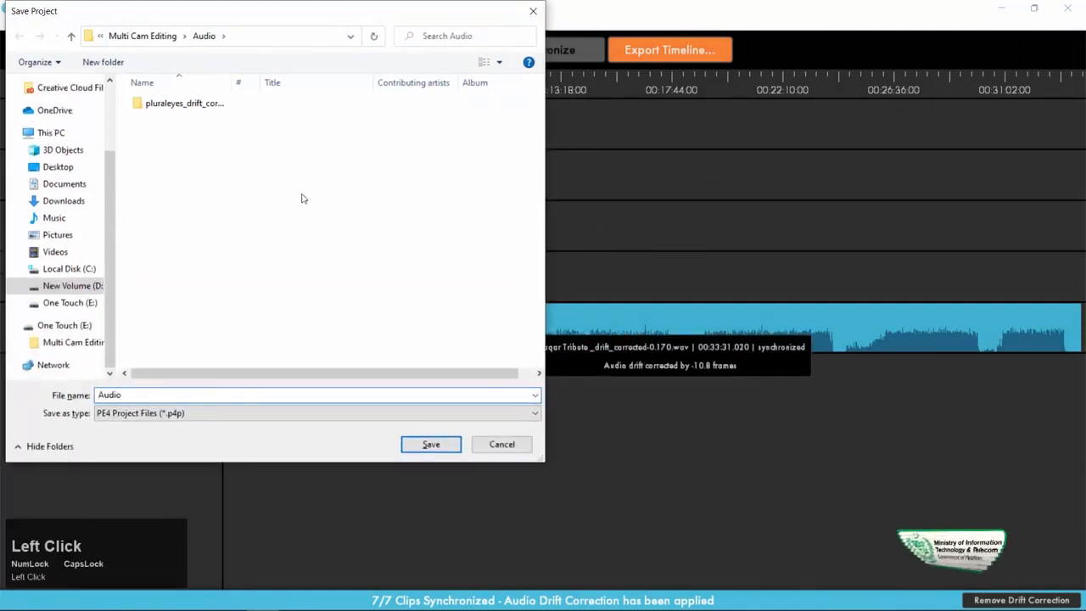
click(144, 36)
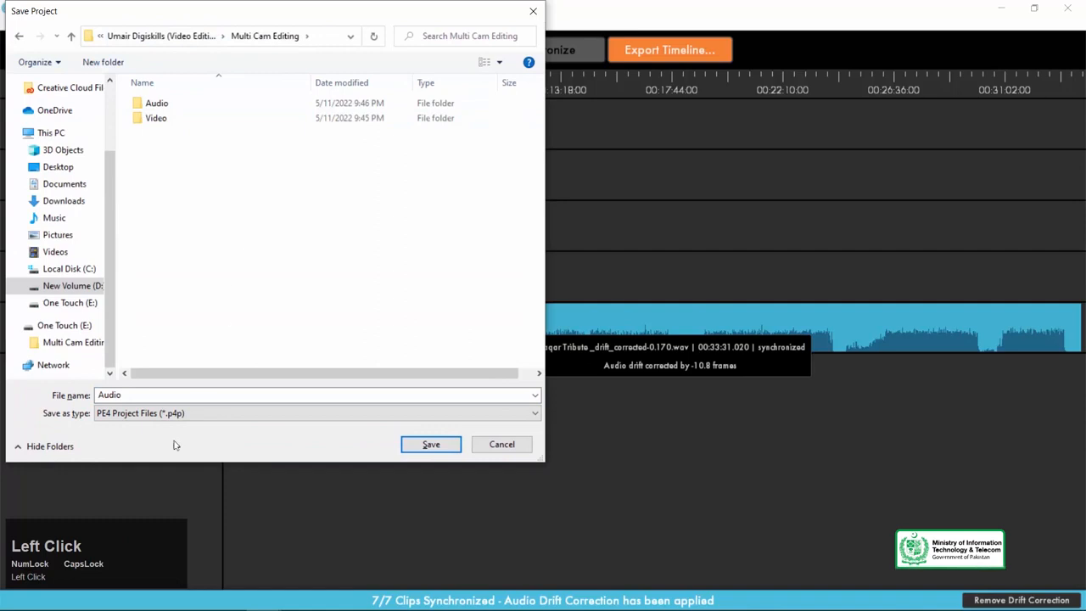
right_click(286, 249)
click(365, 399)
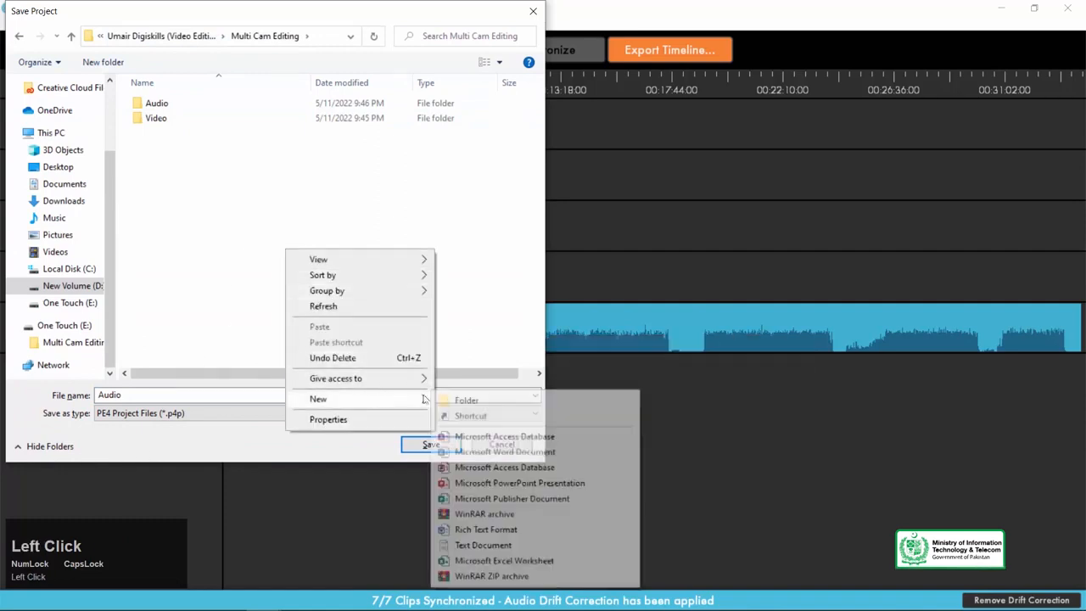
click(468, 400)
text(S)
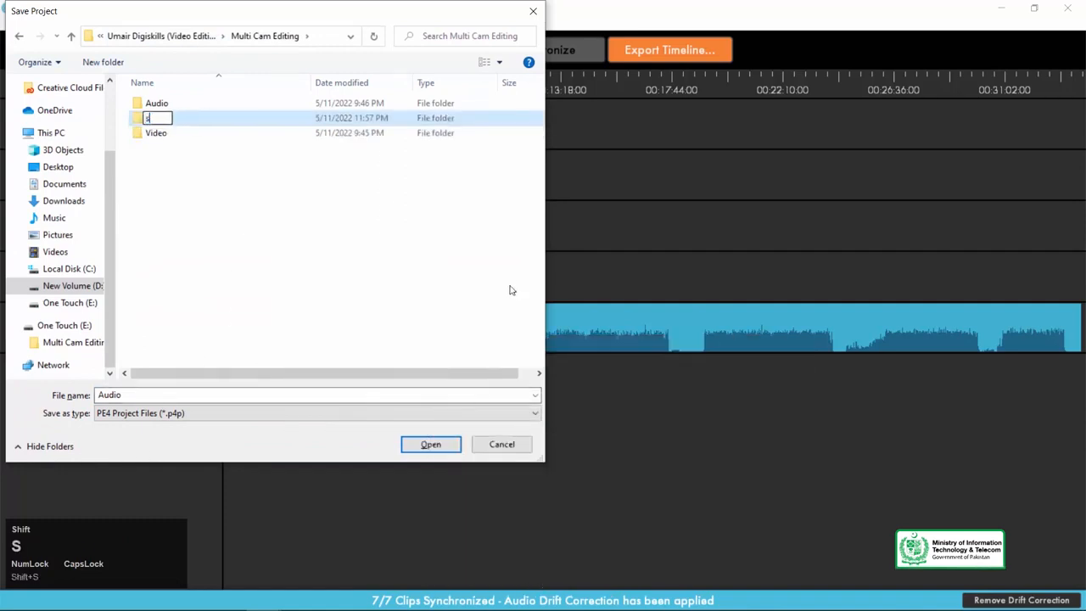
text(ync)
key(Return)
key(Caps_Lock)
key(F2)
text(Sync)
key(Return)
- Save the project as a PE4 project file named Audio in the new Sync folder
click(52, 392)
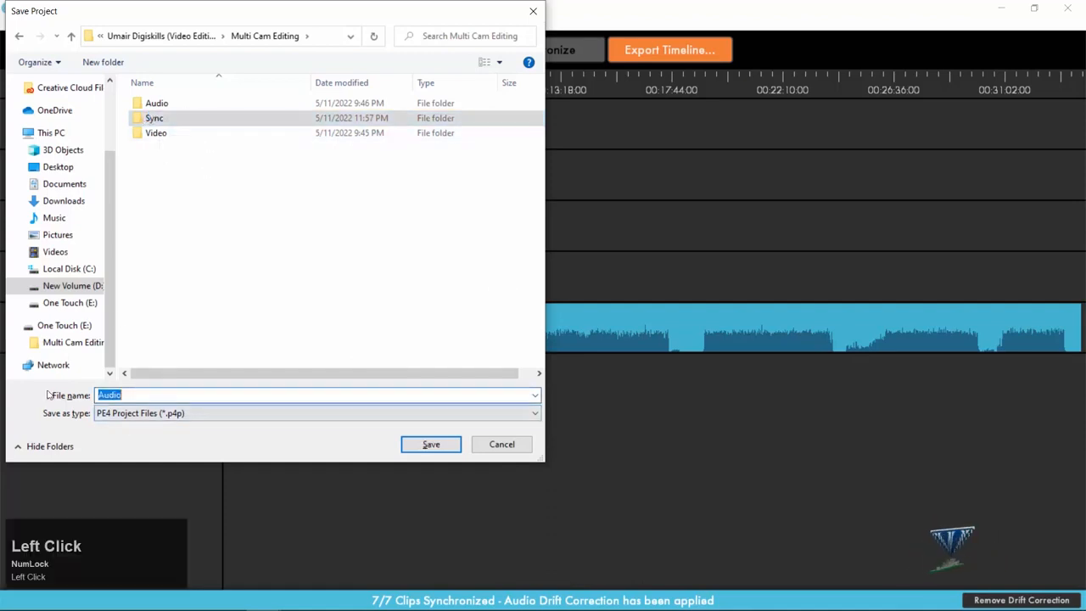
text(Sync)
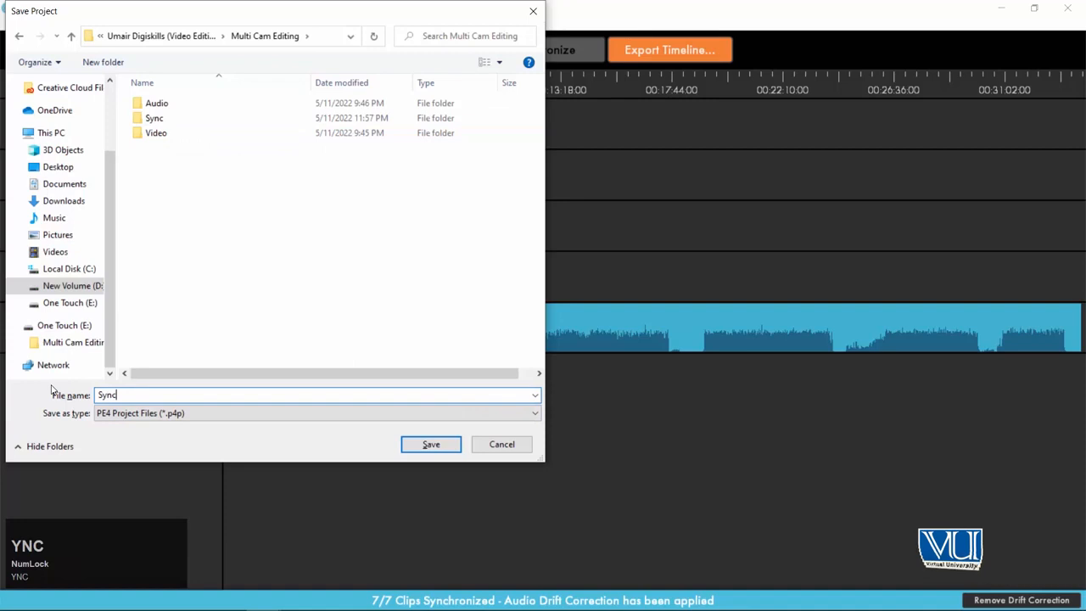
key(Return)
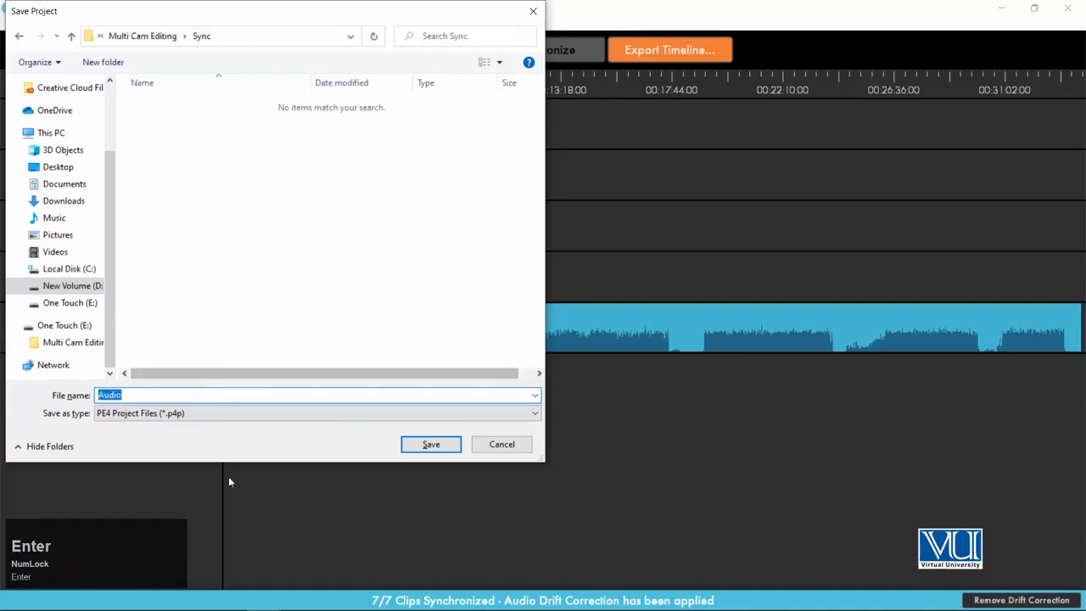
click(430, 444)
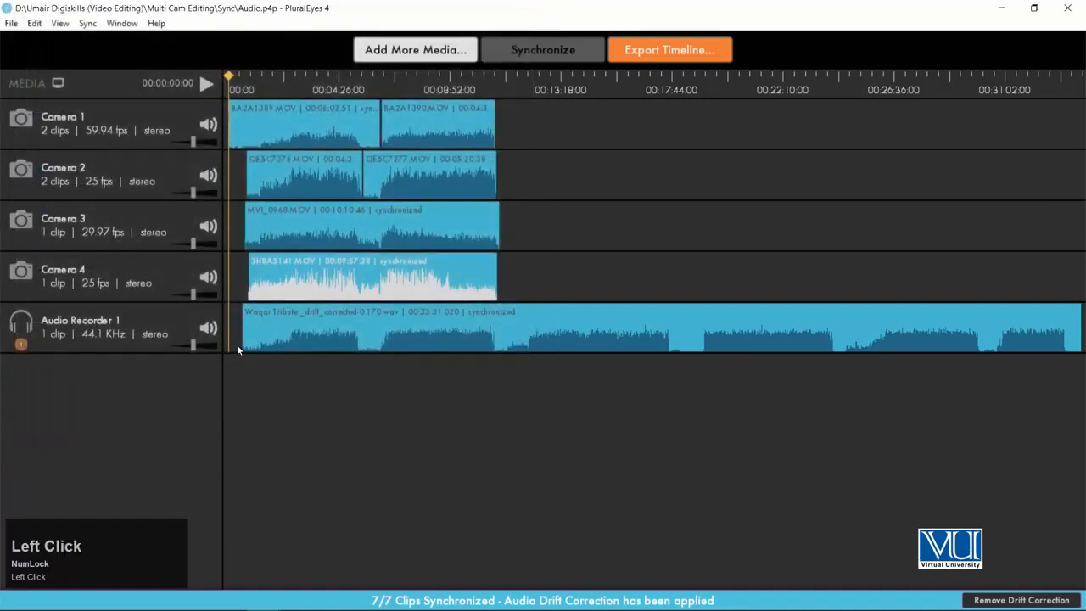
- Export the synchronized timeline in Premiere Pro format as Audio.xml to the Sync folder inside Multi Cam Editing
click(681, 51)
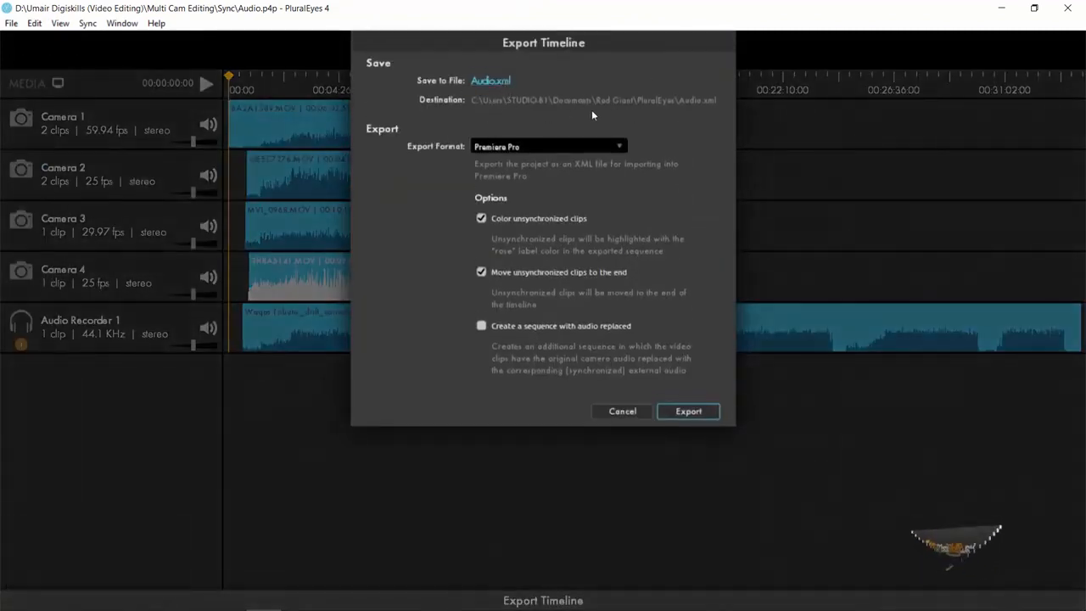
click(503, 81)
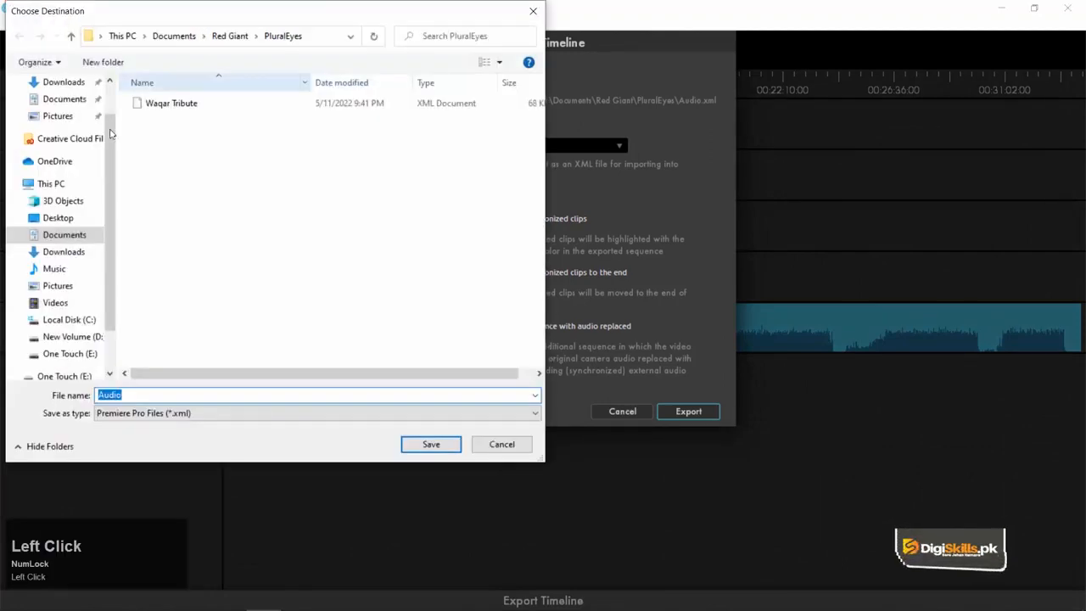
click(72, 336)
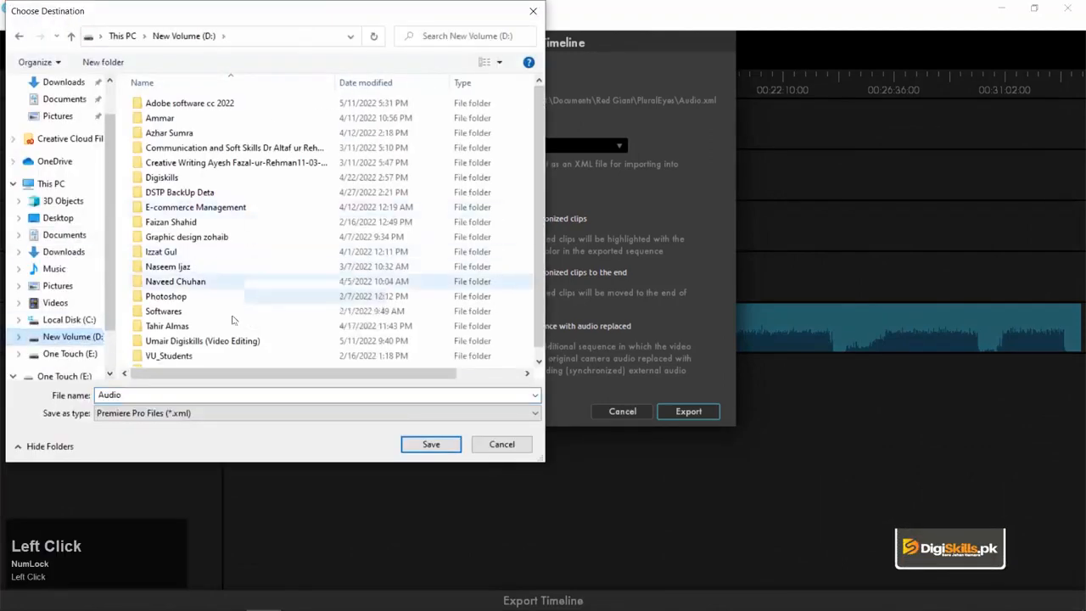
double_click(182, 342)
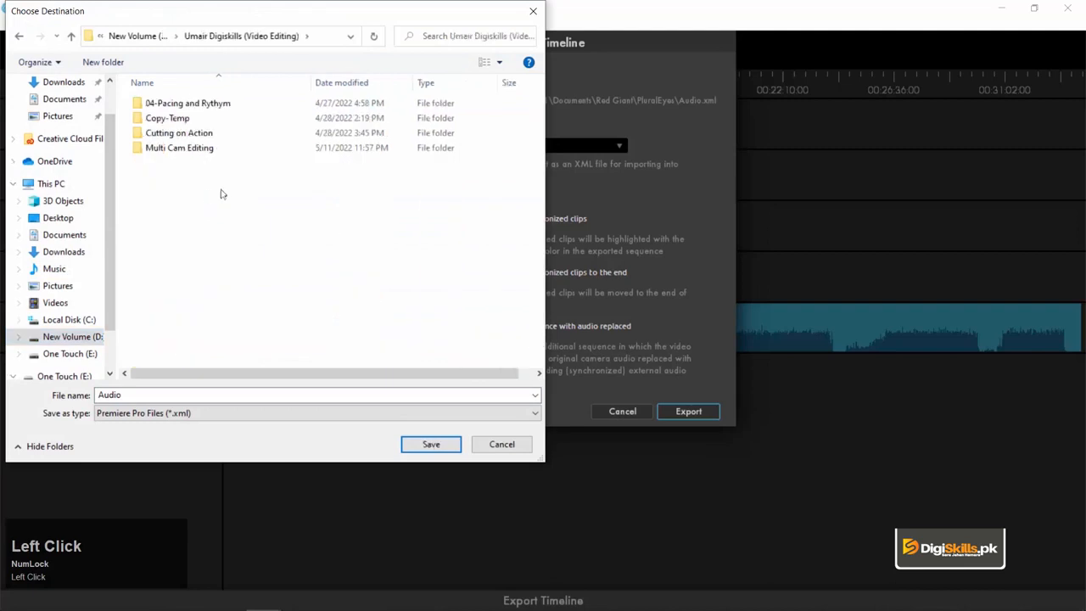
double_click(197, 149)
click(158, 124)
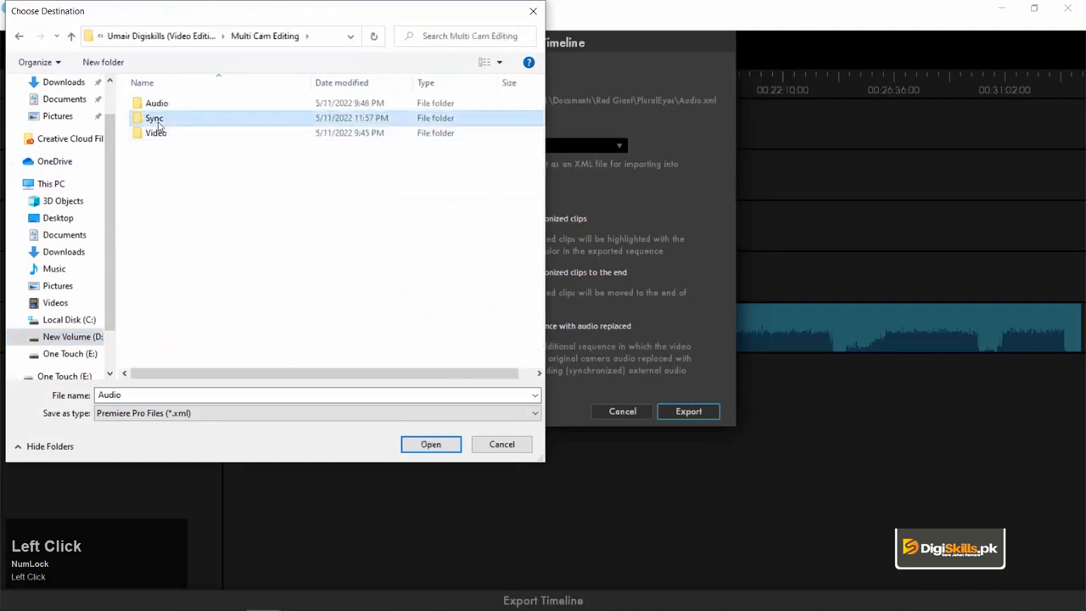
click(432, 447)
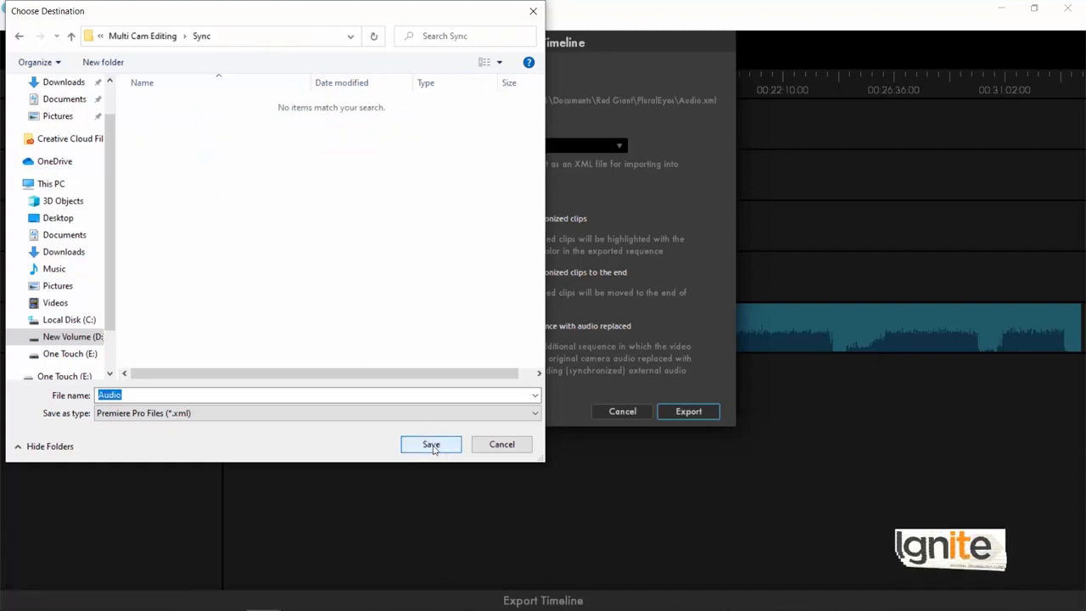
click(431, 444)
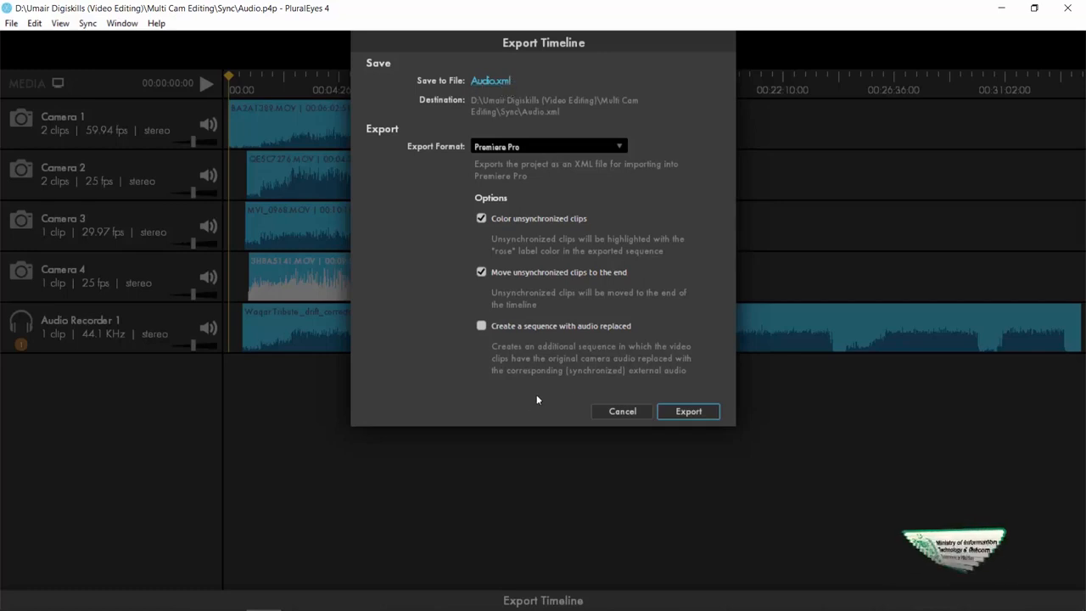
click(689, 413)
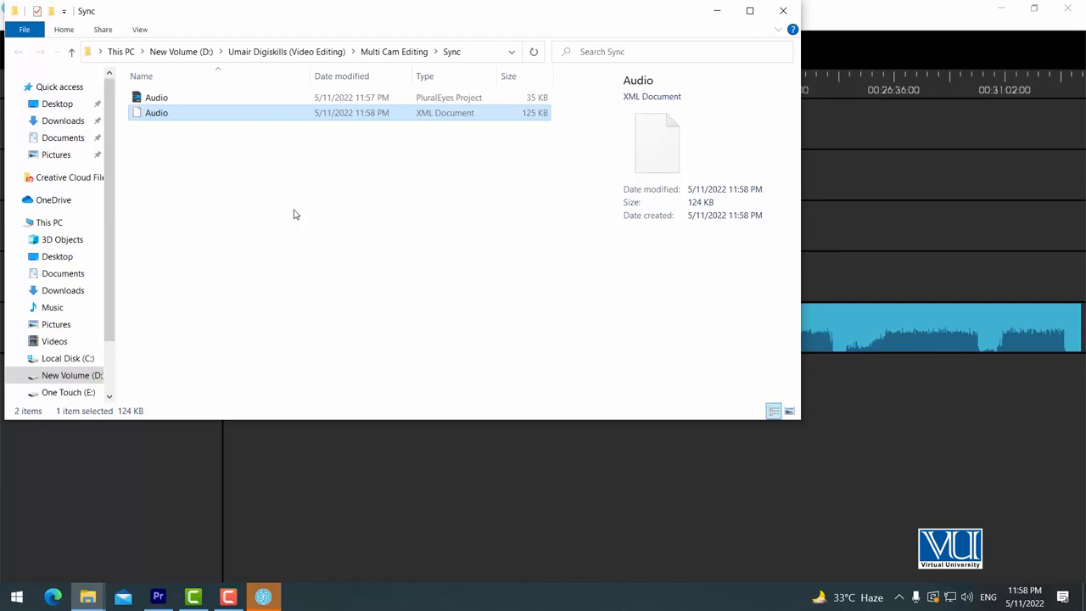
- Switch to Adobe Premiere Pro and import the Audio XML document from the Sync folder inside Multi Cam Editing on drive D
click(158, 600)
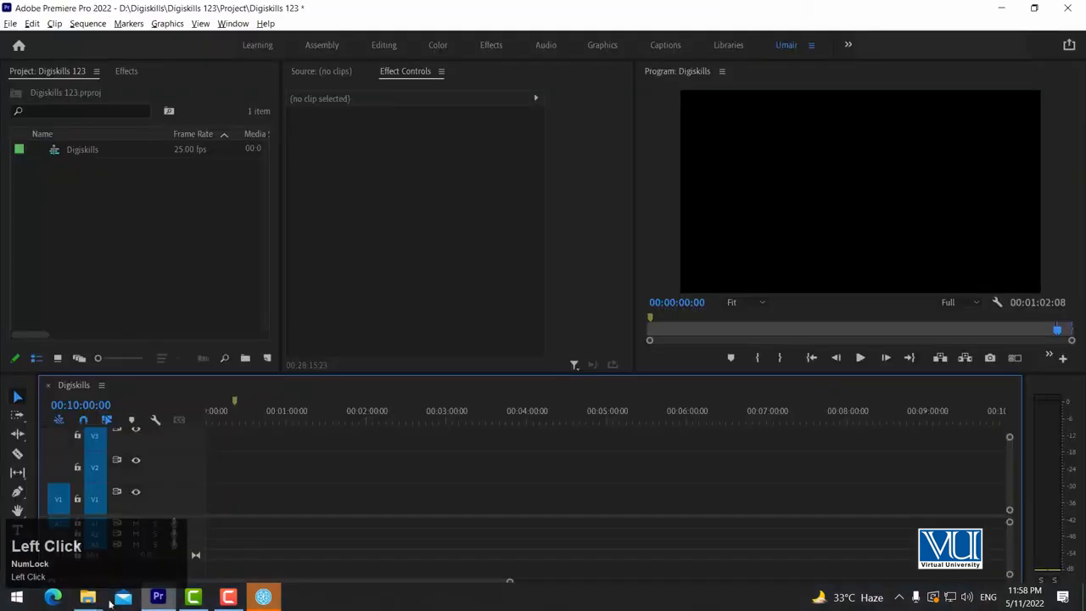
click(107, 226)
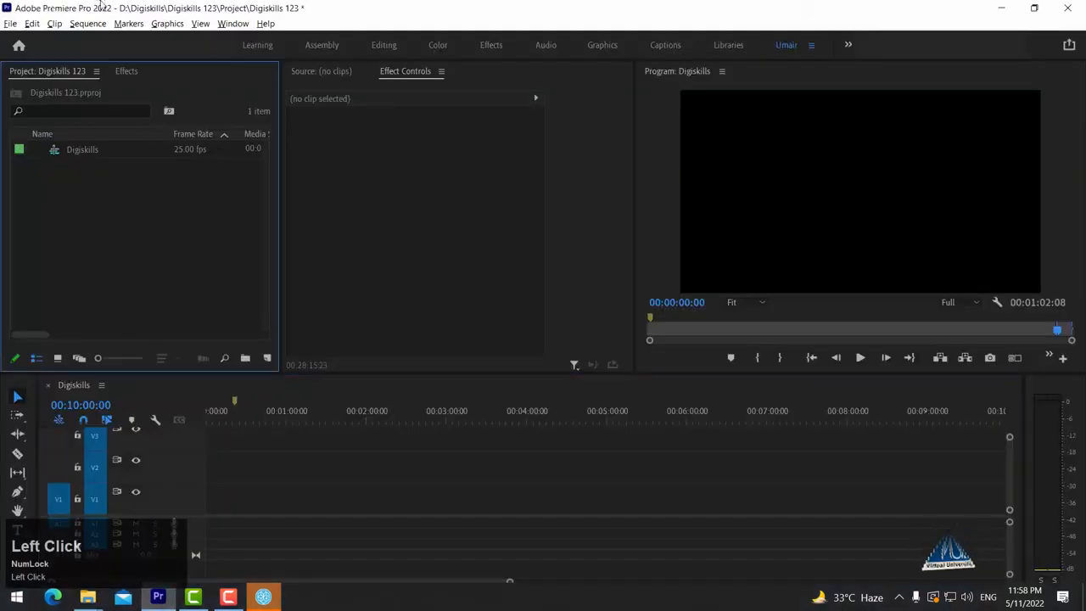
click(12, 22)
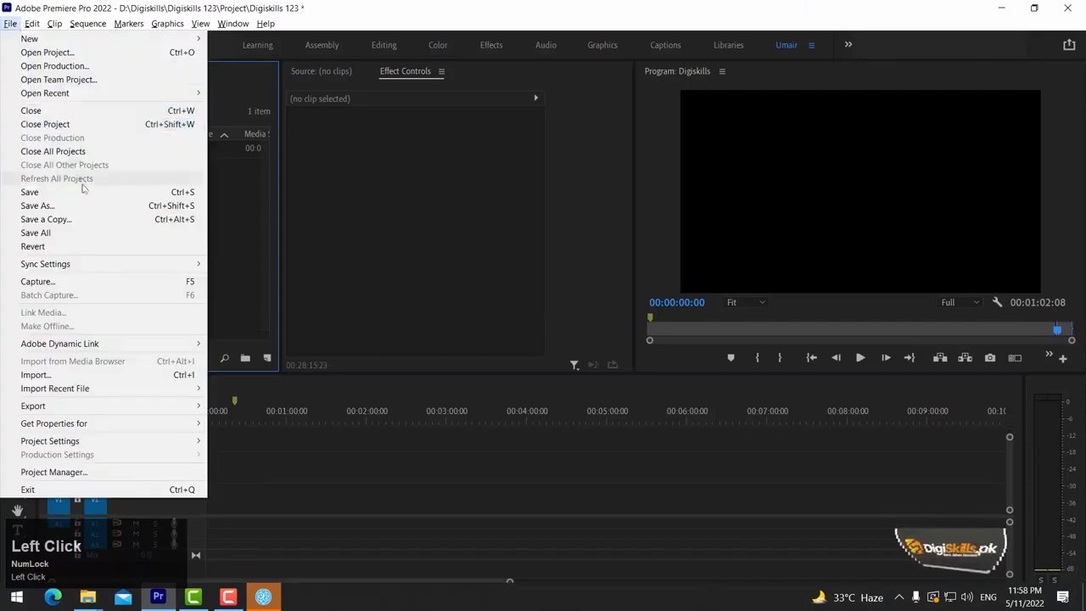
click(146, 375)
click(71, 339)
scroll(229, 322, down, 3)
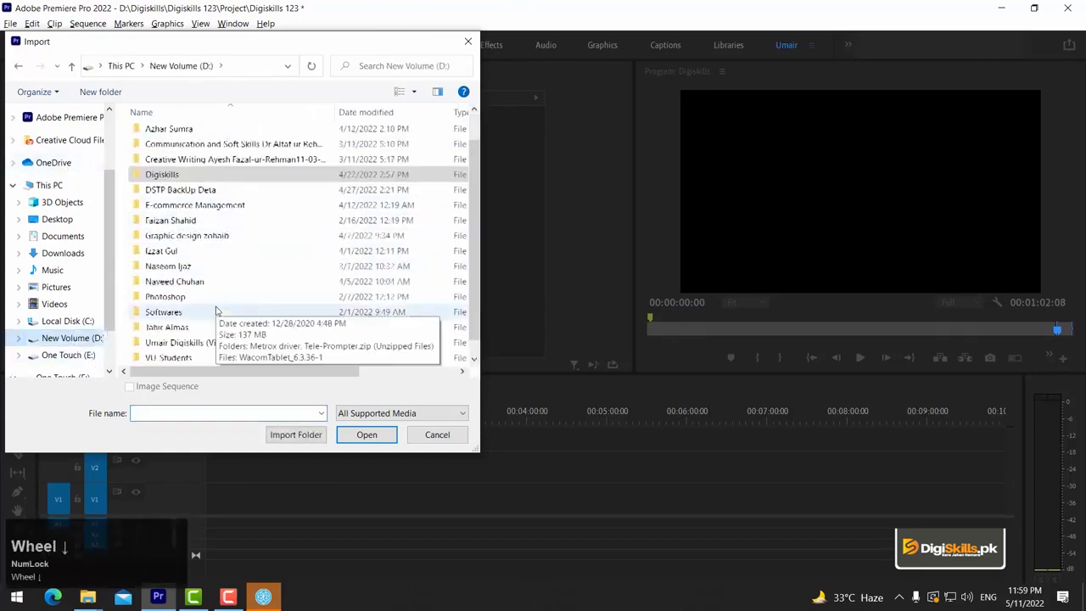
double_click(220, 327)
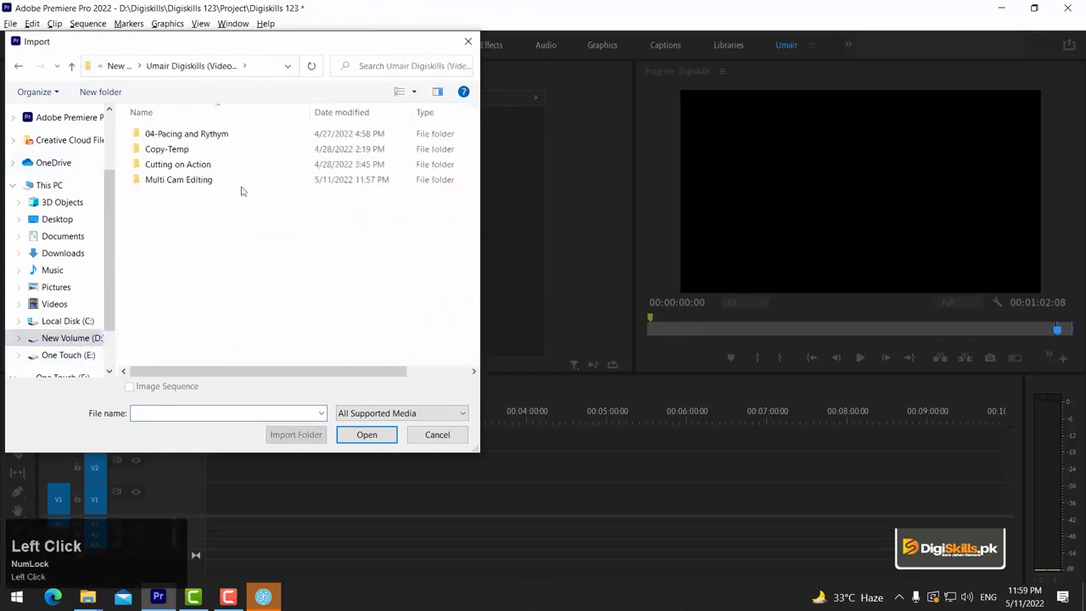
double_click(184, 180)
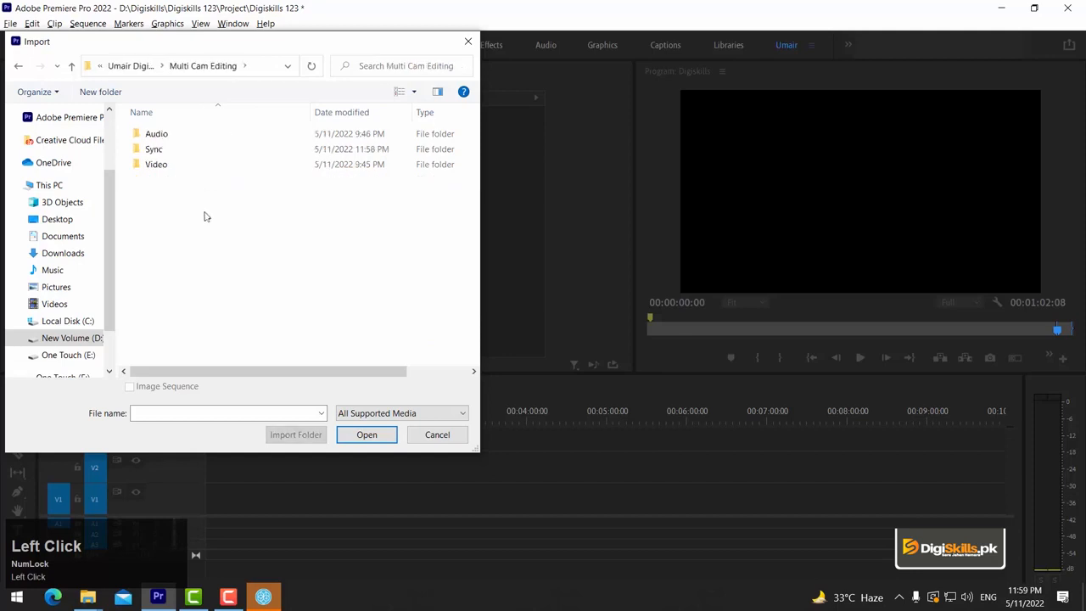
double_click(155, 150)
click(159, 135)
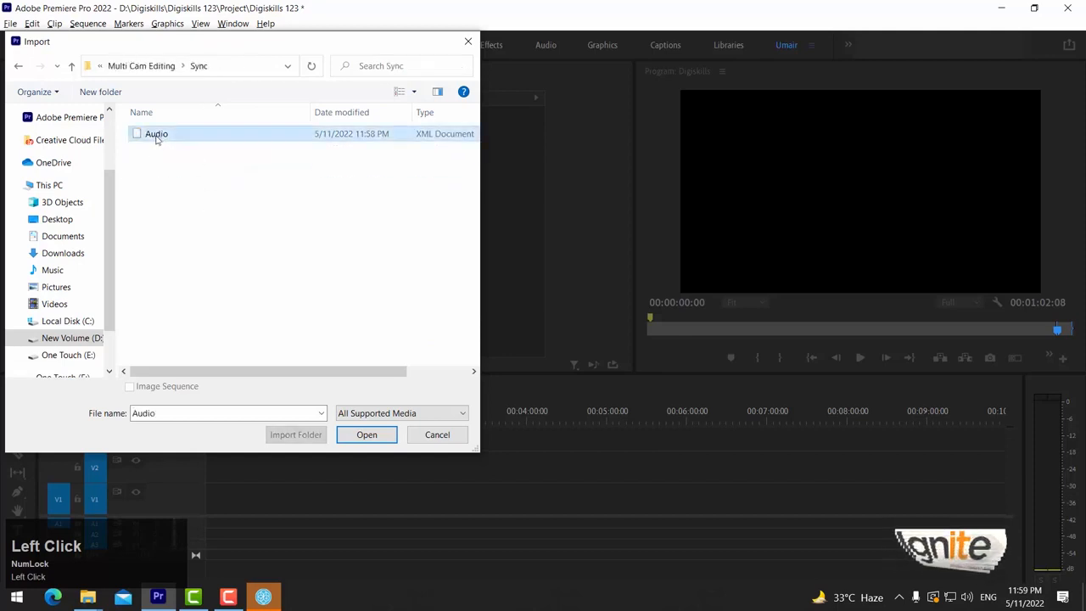
drag(475, 146, 538, 145)
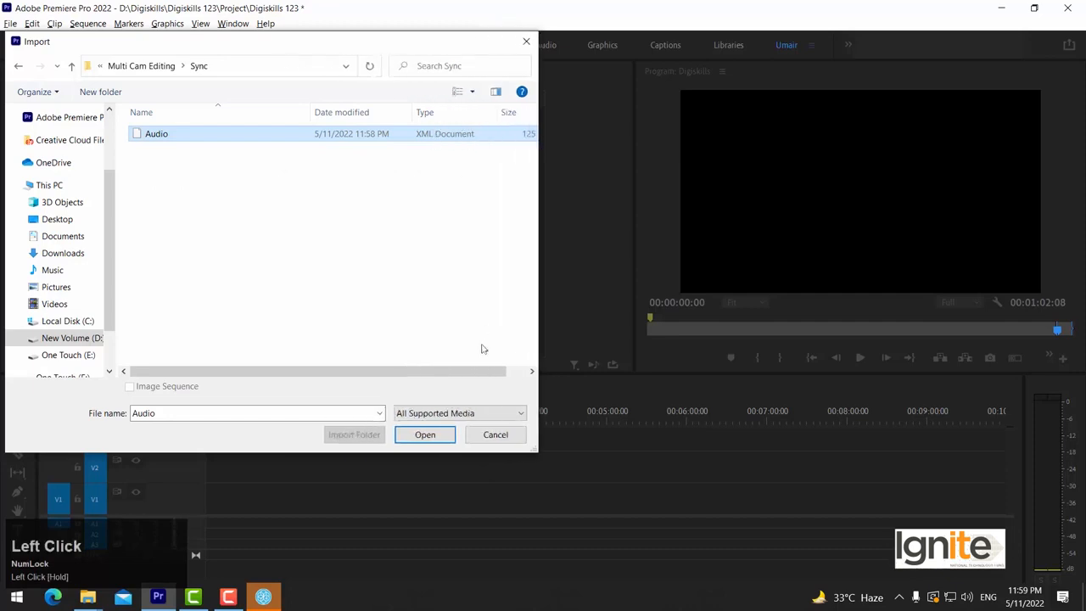
click(433, 436)
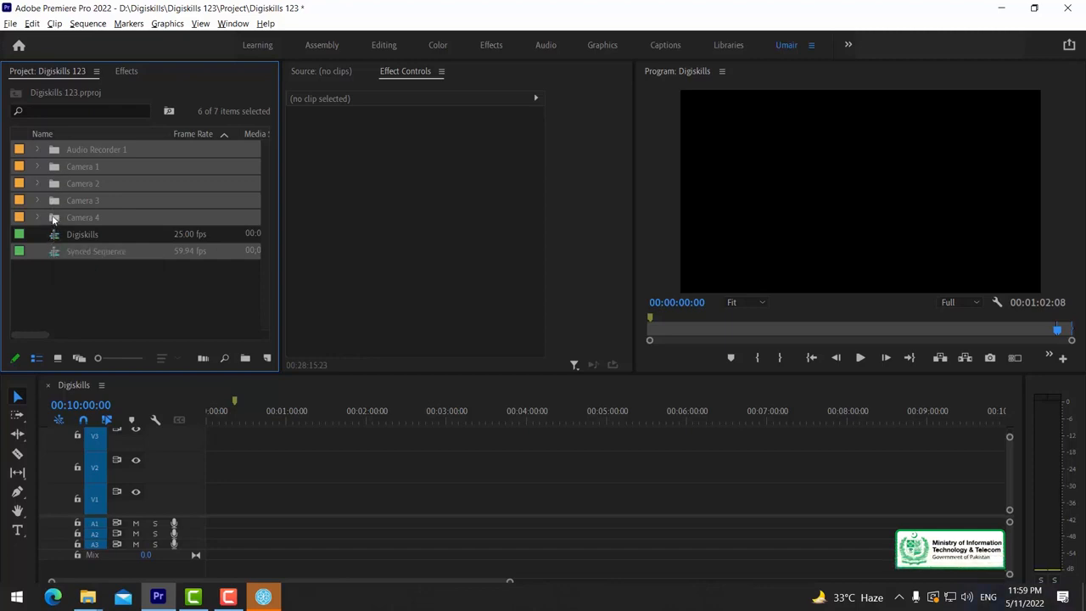
- Examine the imported items in the project, checking the contents of the Camera 2, Audio Recorder 1 and Camera 1 bins
click(95, 265)
click(97, 251)
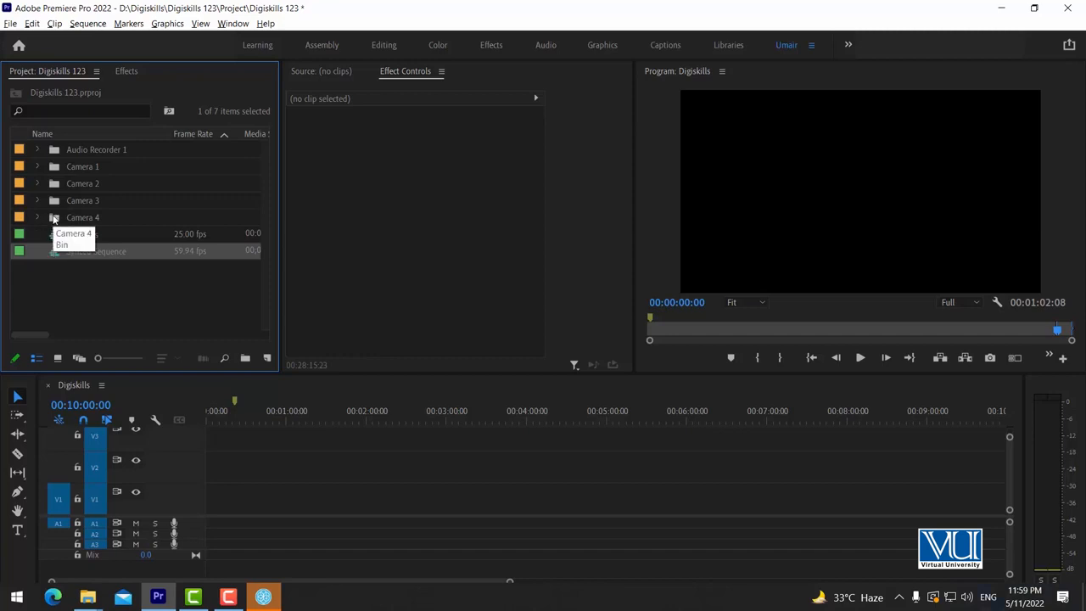
click(38, 184)
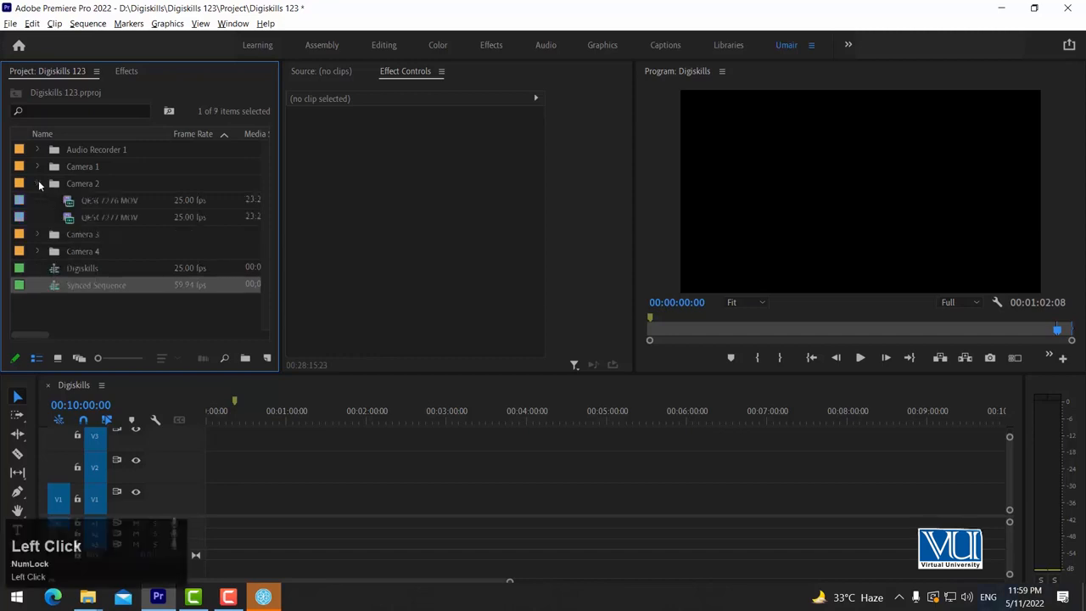
click(101, 204)
click(101, 216)
click(85, 183)
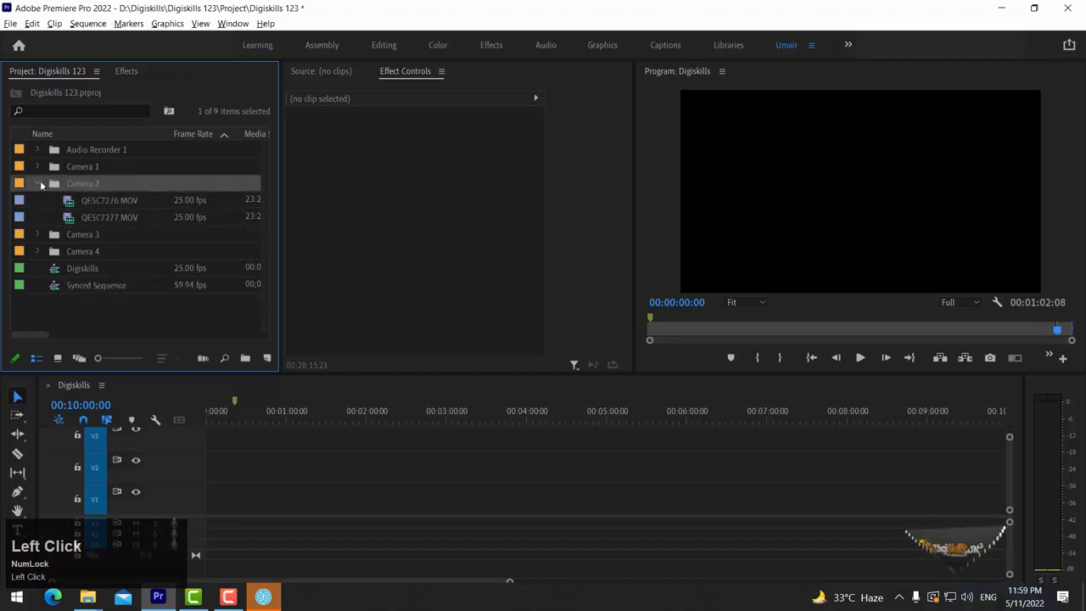
click(37, 184)
click(37, 149)
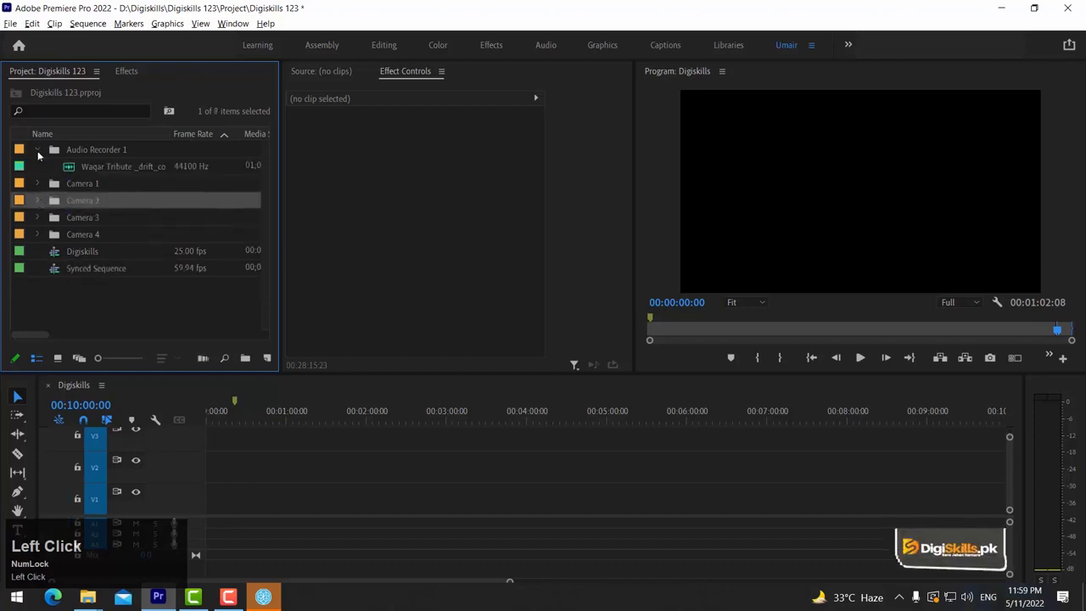
click(37, 151)
click(38, 167)
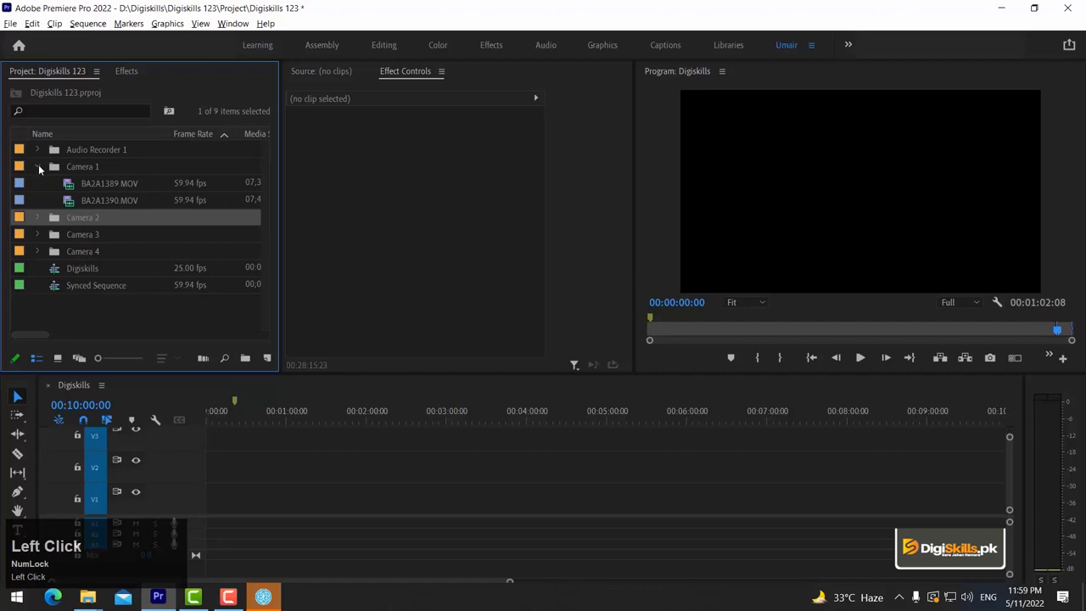
click(38, 168)
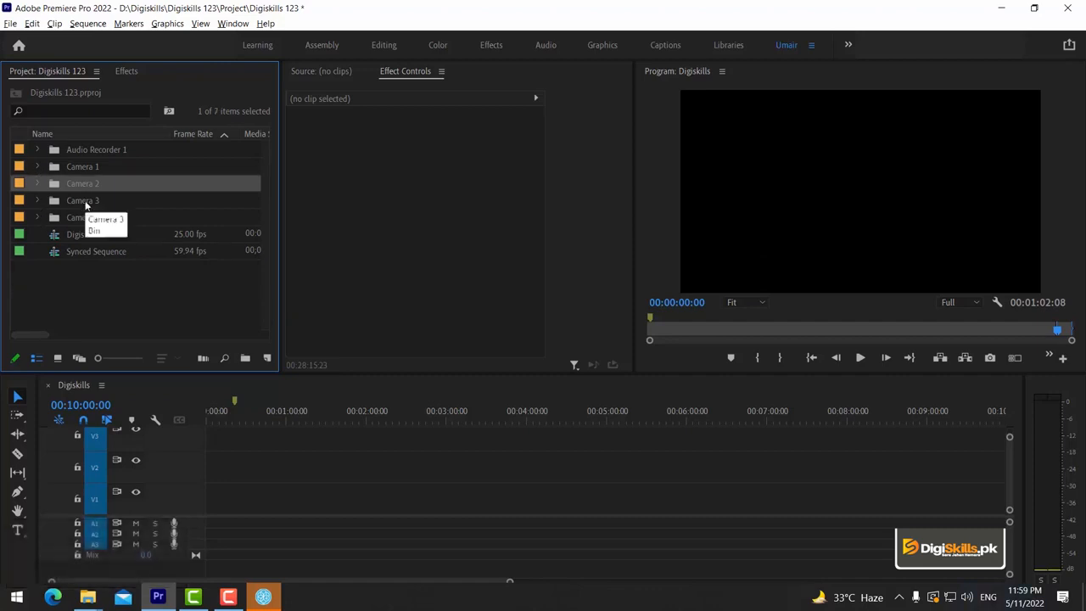
- Open Synced Sequence in the timeline and place the playhead at about 00;00;20;59
double_click(75, 252)
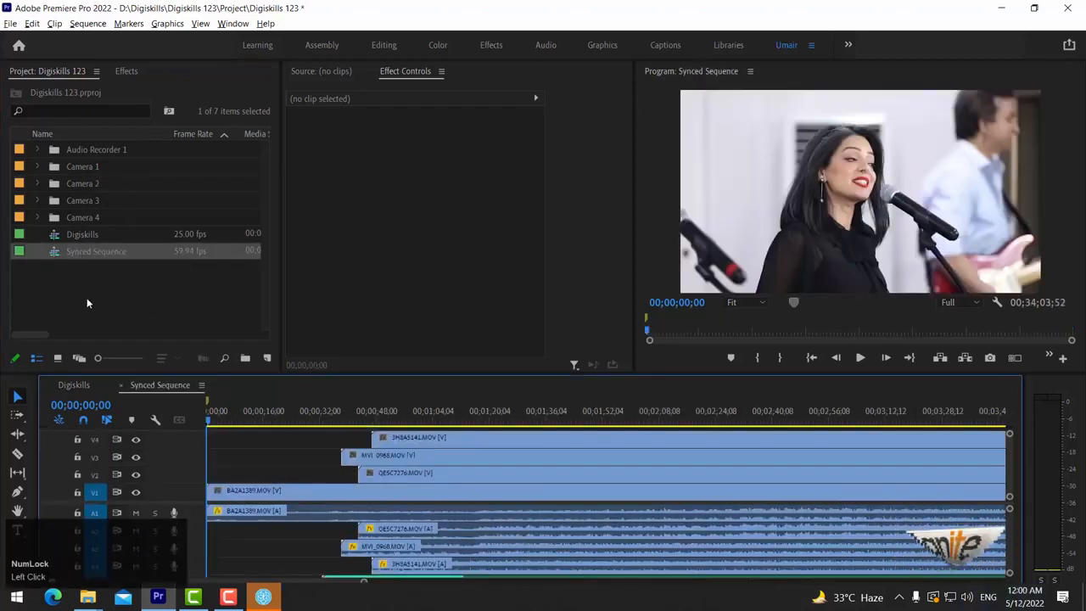
click(283, 410)
key(minus)
key(minus)
key(minus)
key(minus)
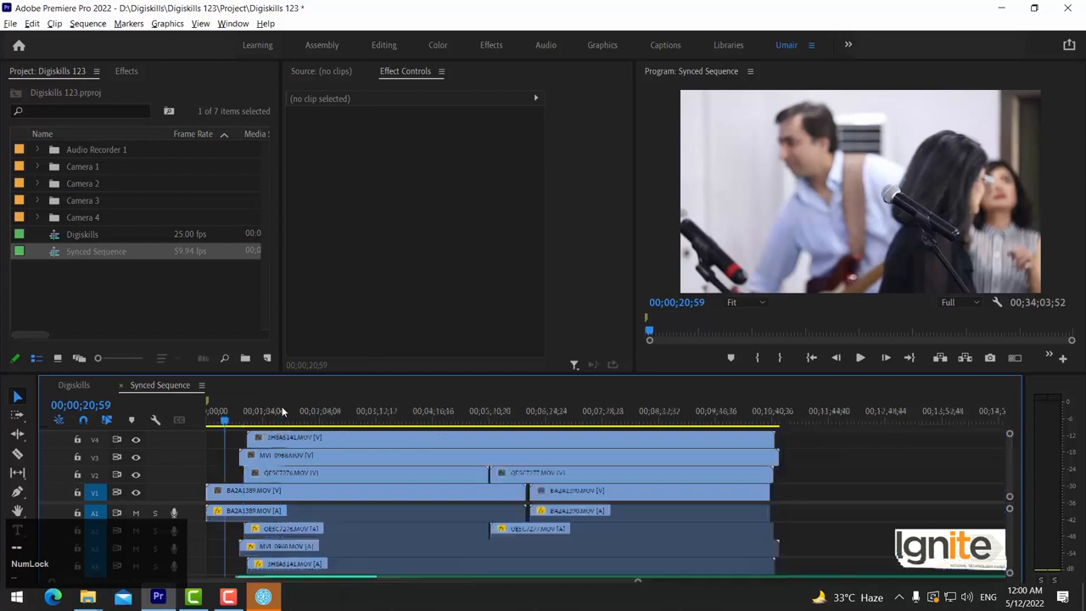
- Check each camera's clip in Synced Sequence, going from track V1 up to V4
click(247, 492)
click(246, 473)
click(246, 455)
click(246, 438)
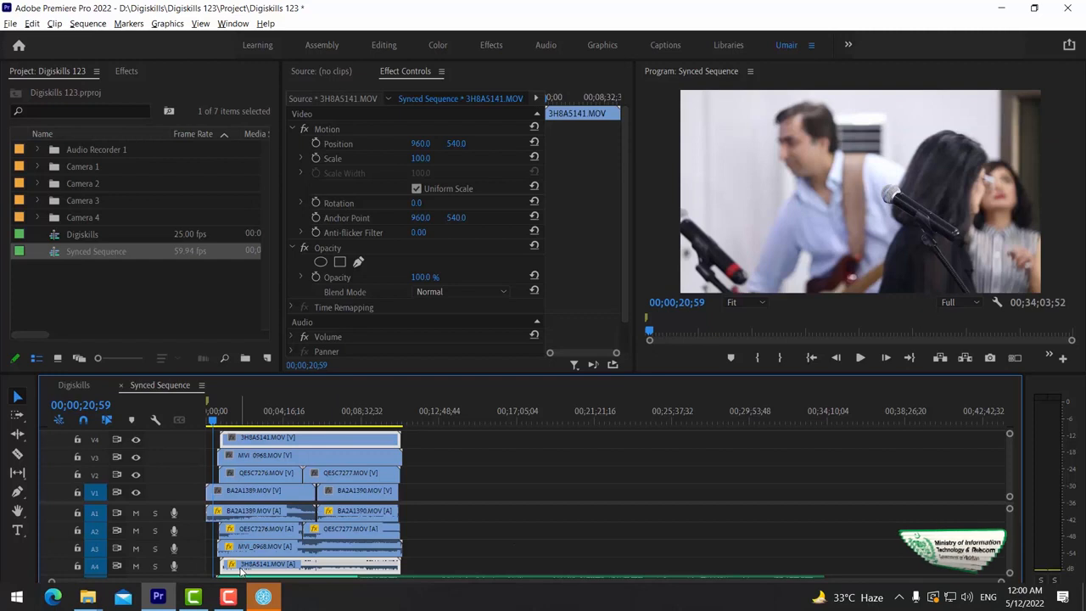
- Scrub through Synced Sequence at several points and leave the playhead at about 00;07;03;34
click(268, 416)
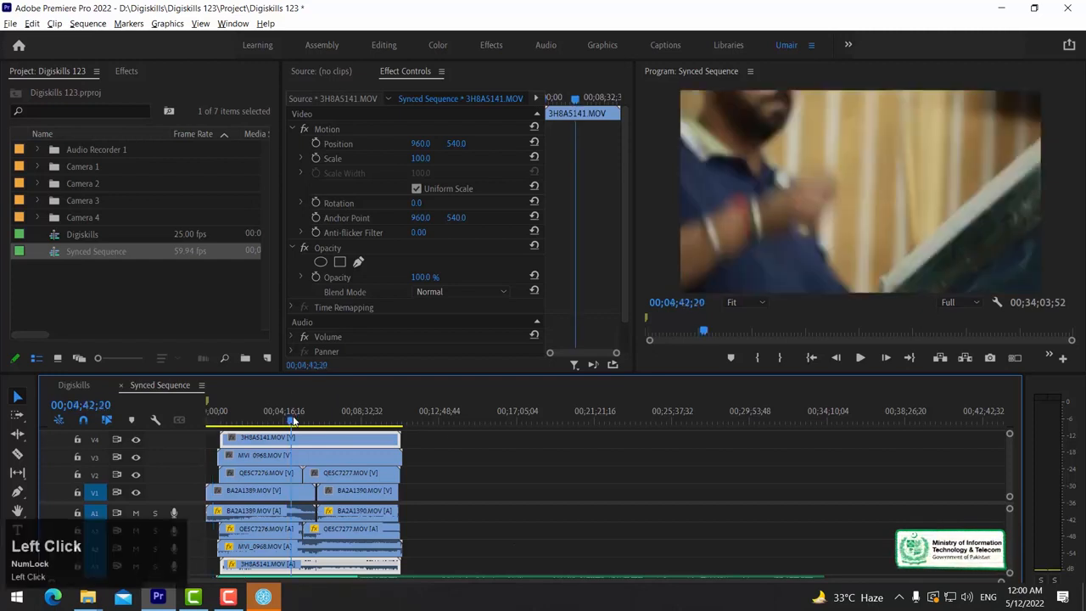
click(363, 420)
key(equal)
key(equal)
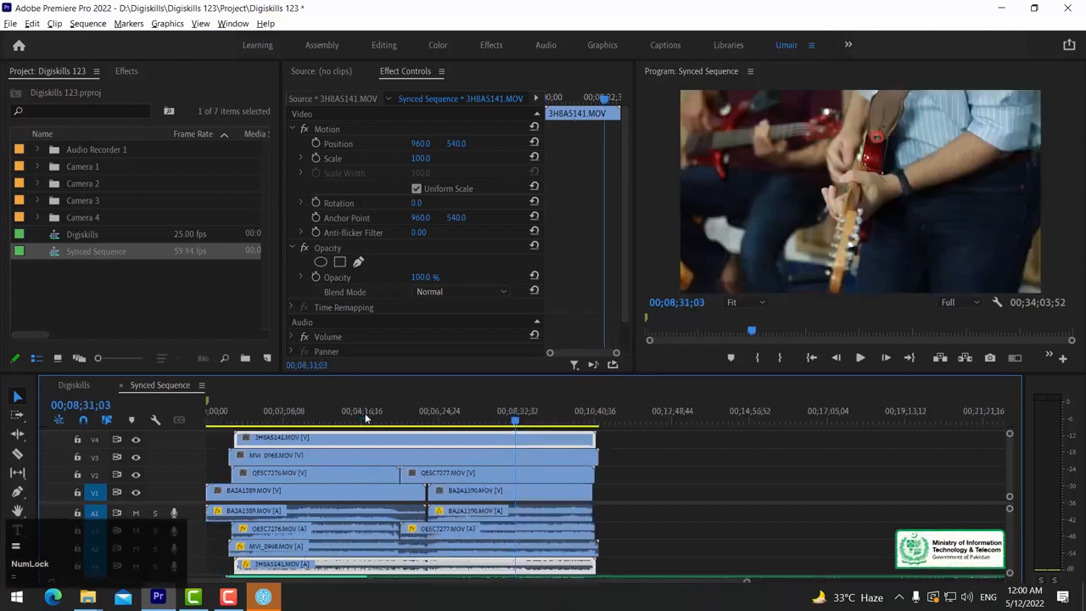
click(460, 419)
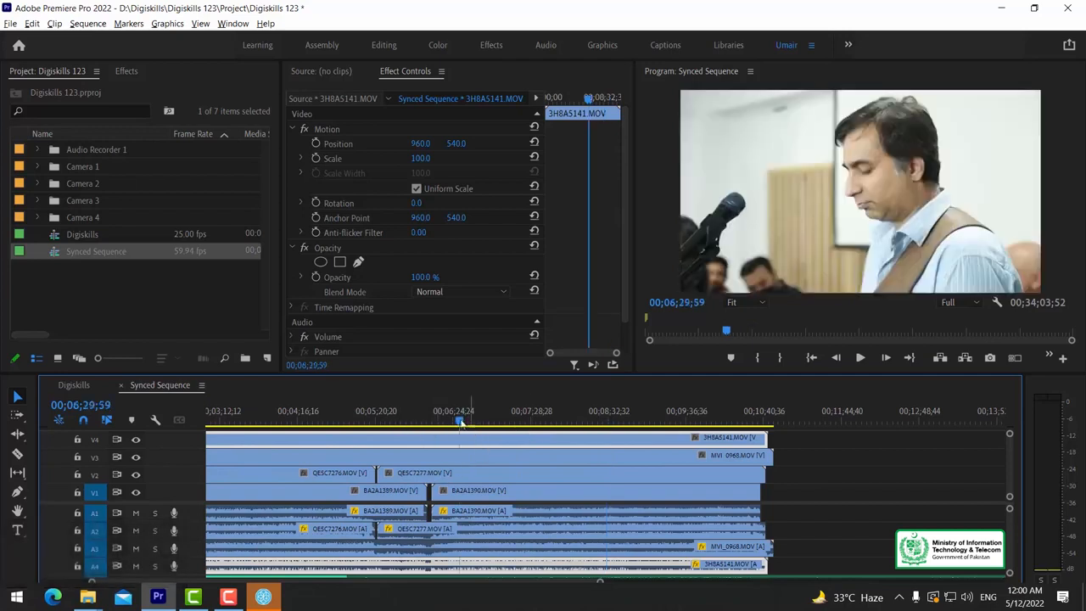
key(minus)
click(461, 418)
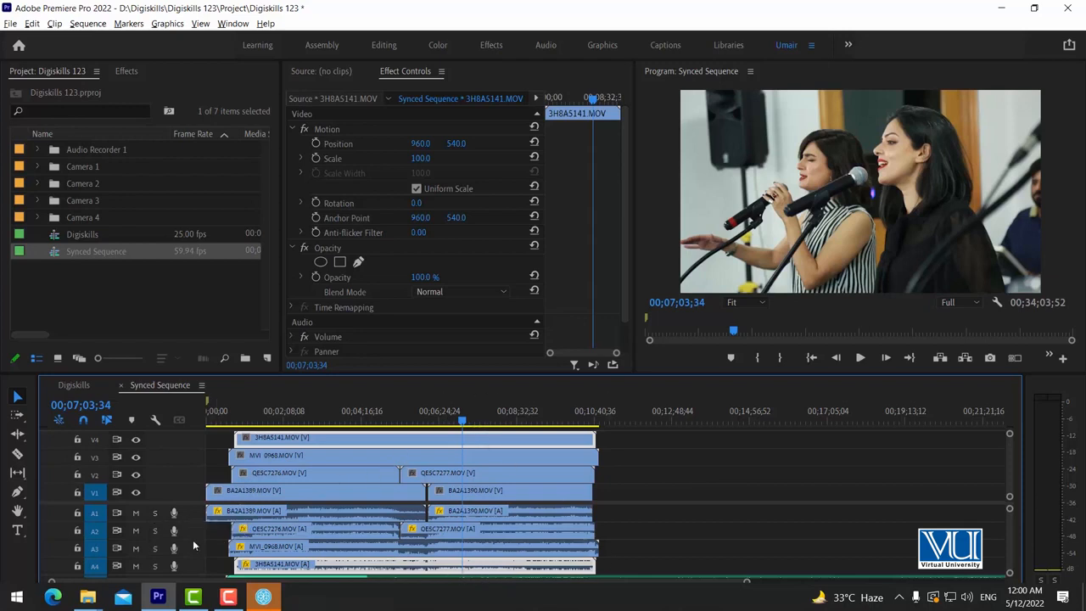
- Play a short stretch of Synced Sequence with audio track A4 muted, and unmute the track
click(137, 566)
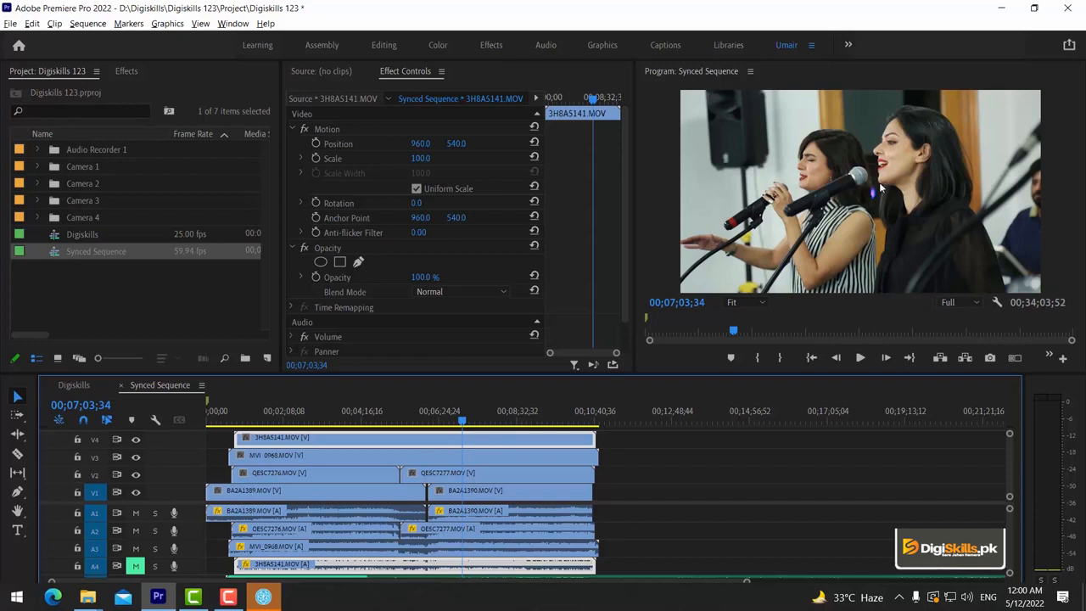
key(space)
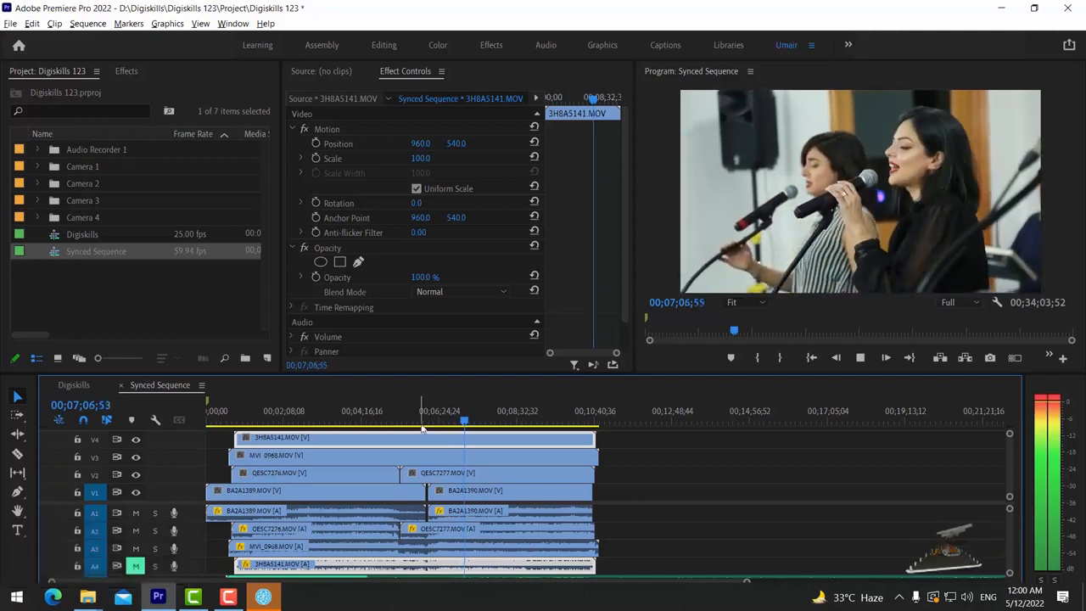
key(space)
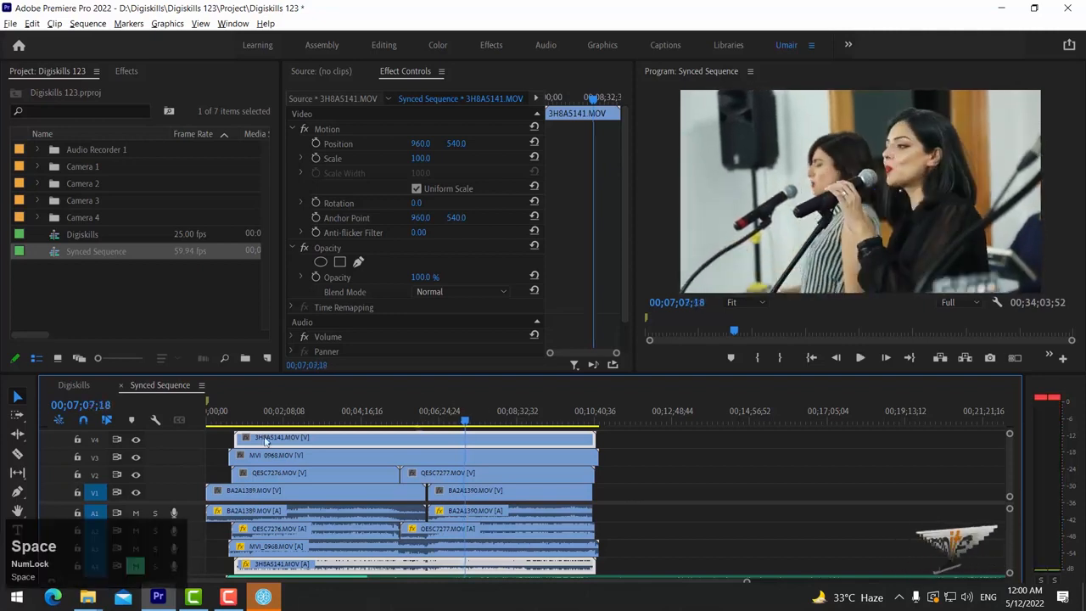
click(136, 567)
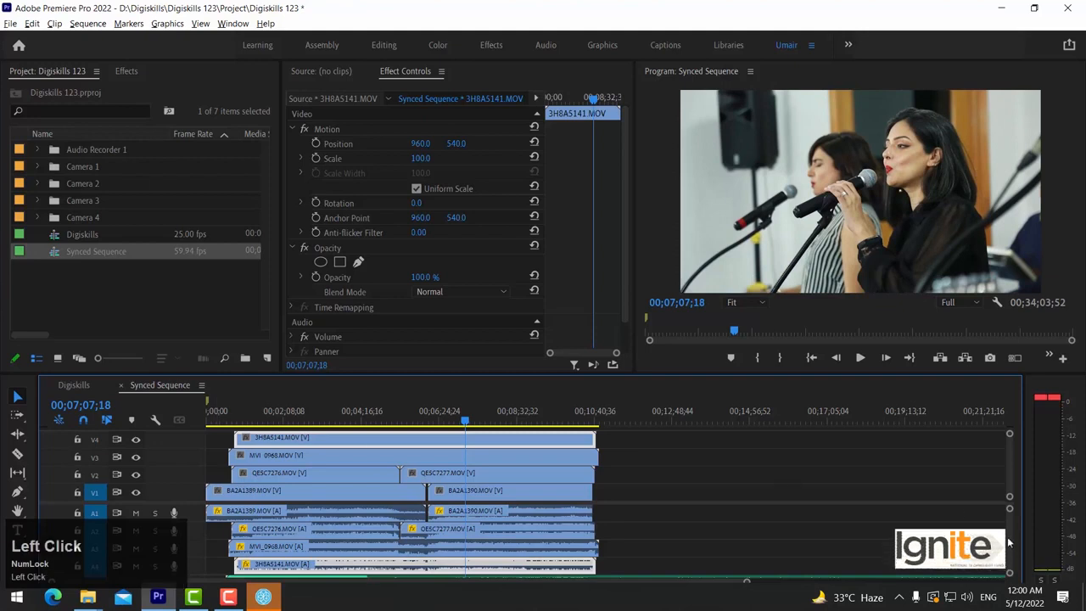
- Solo the external recorder's audio track below A4 and play a few seconds of Synced Sequence to check the sync
drag(1009, 542, 1012, 562)
click(156, 542)
click(486, 543)
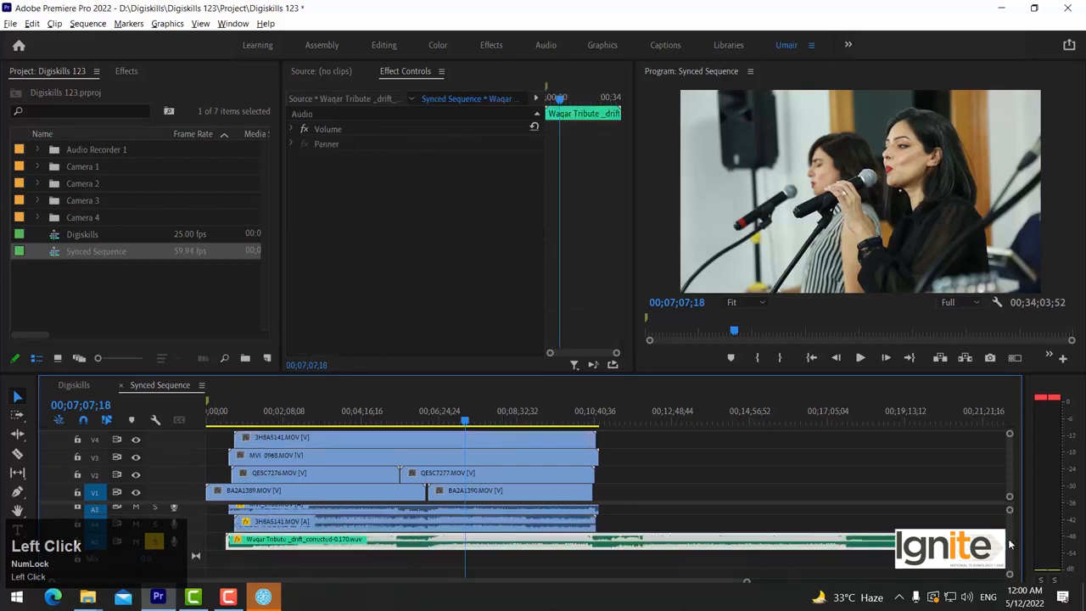
drag(1010, 544, 1010, 479)
key(space)
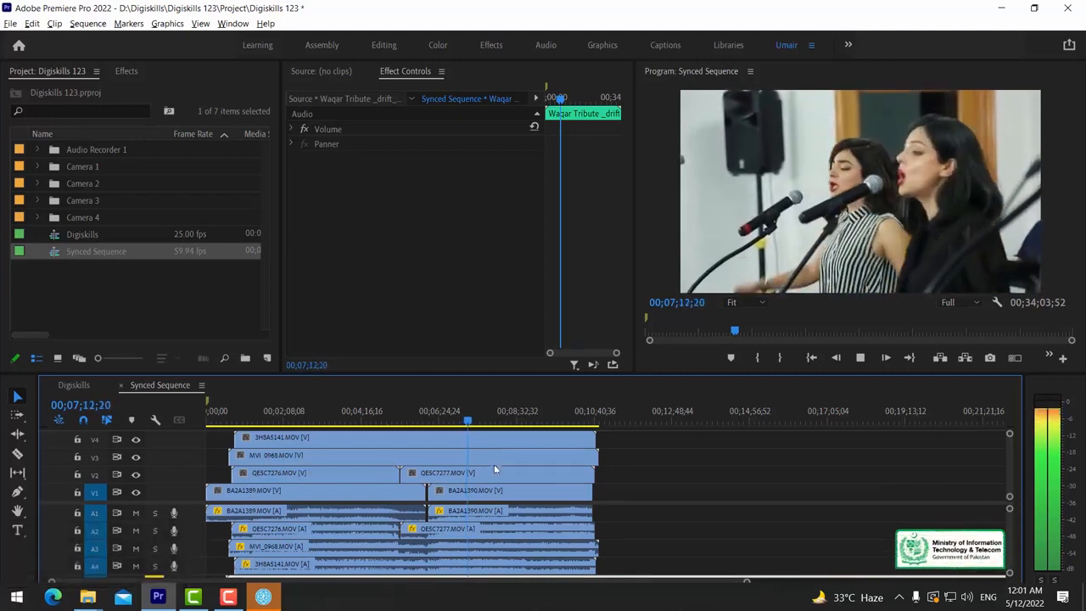
key(space)
- Disable the 3H8A5141.MOV video clip on V4 and play a few seconds to check the sync of the V3 camera
click(481, 437)
right_click(476, 447)
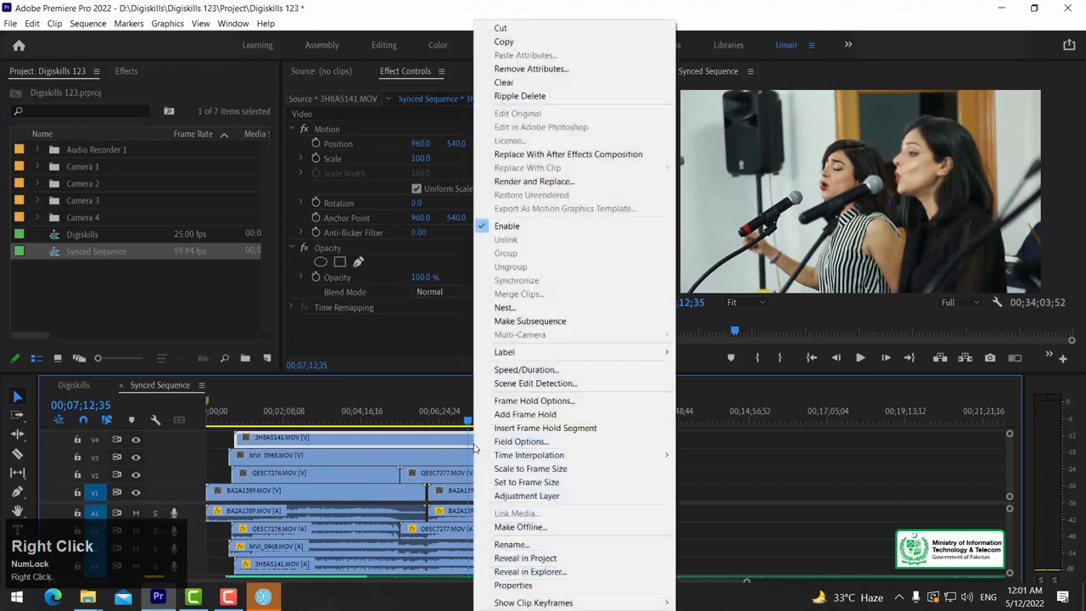
click(512, 227)
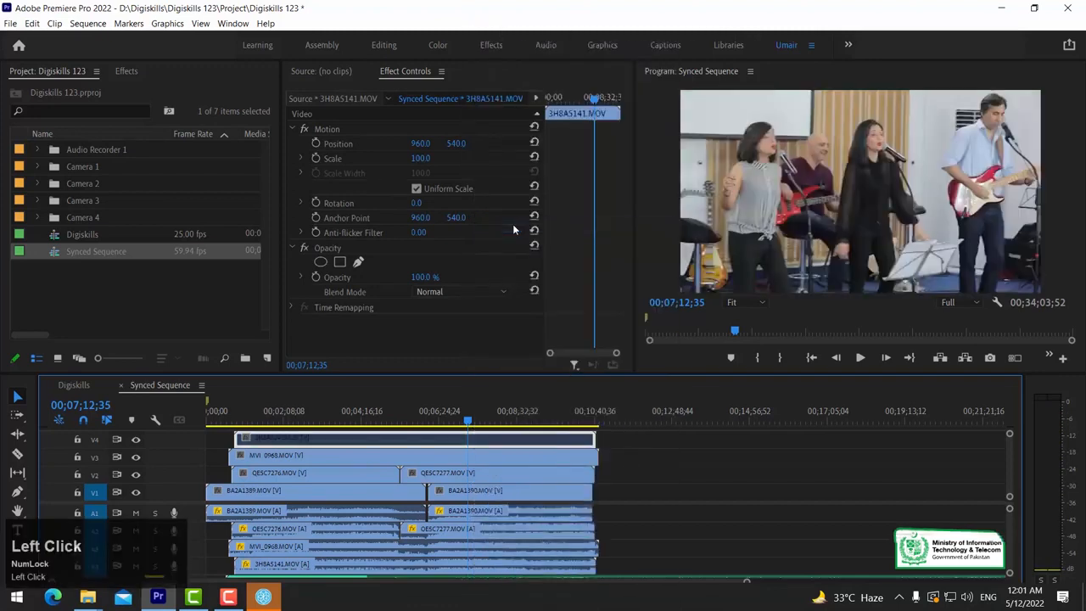
click(885, 194)
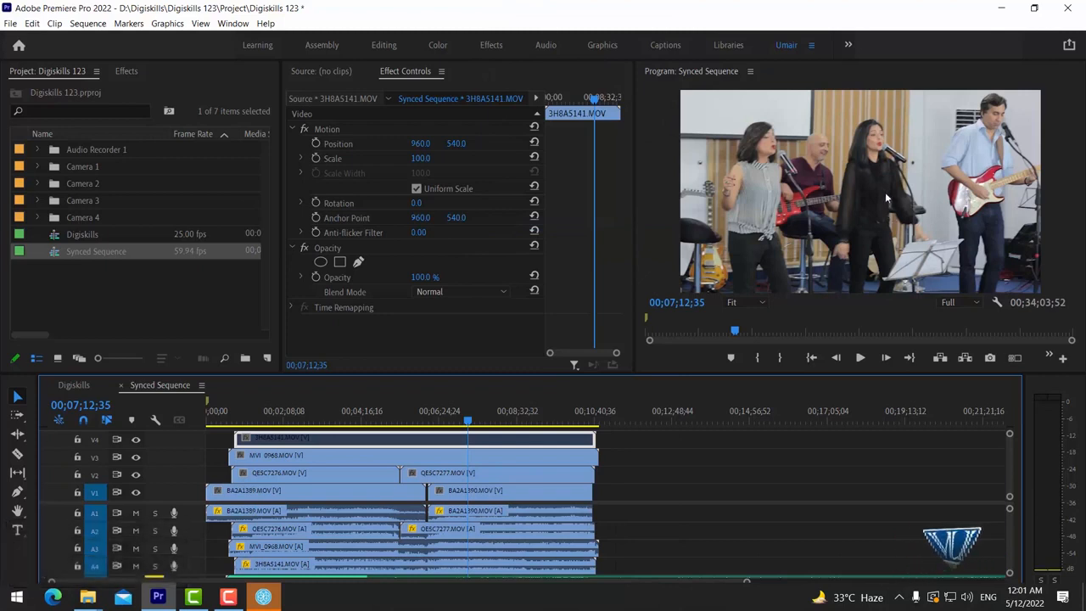
key(space)
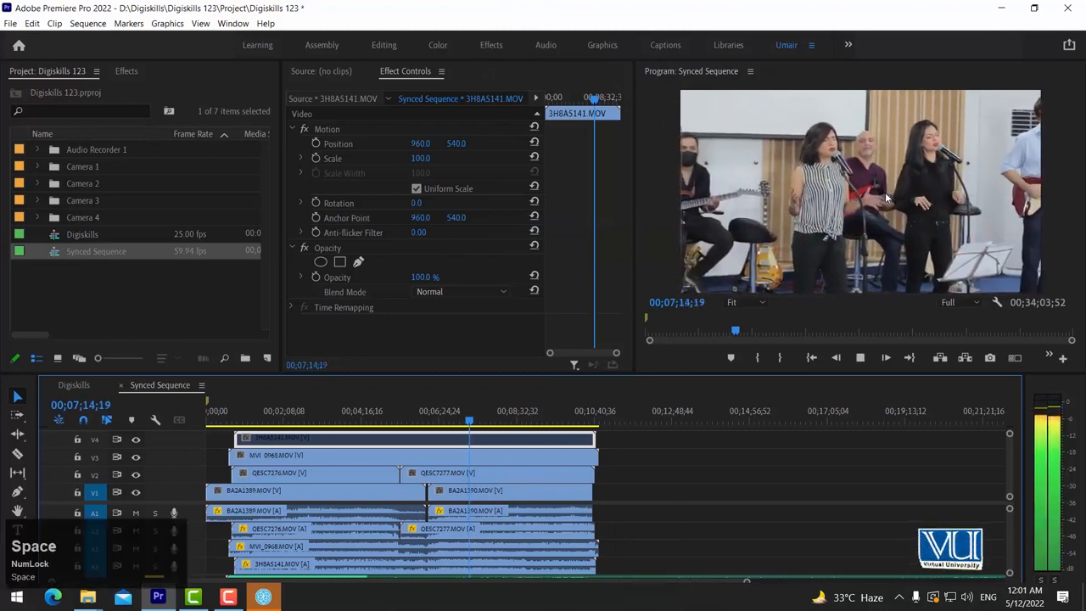
key(space)
- Disable the MVI_0968.MOV video clip on V3 and play a few seconds to check the sync of the V2 camera
click(474, 459)
right_click(473, 458)
click(492, 225)
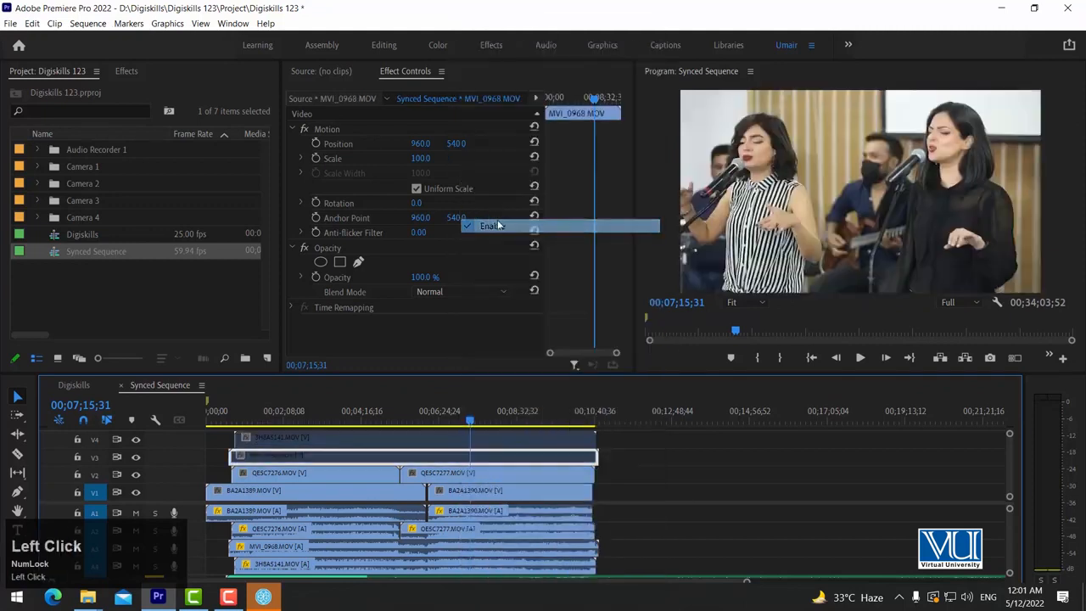
key(space)
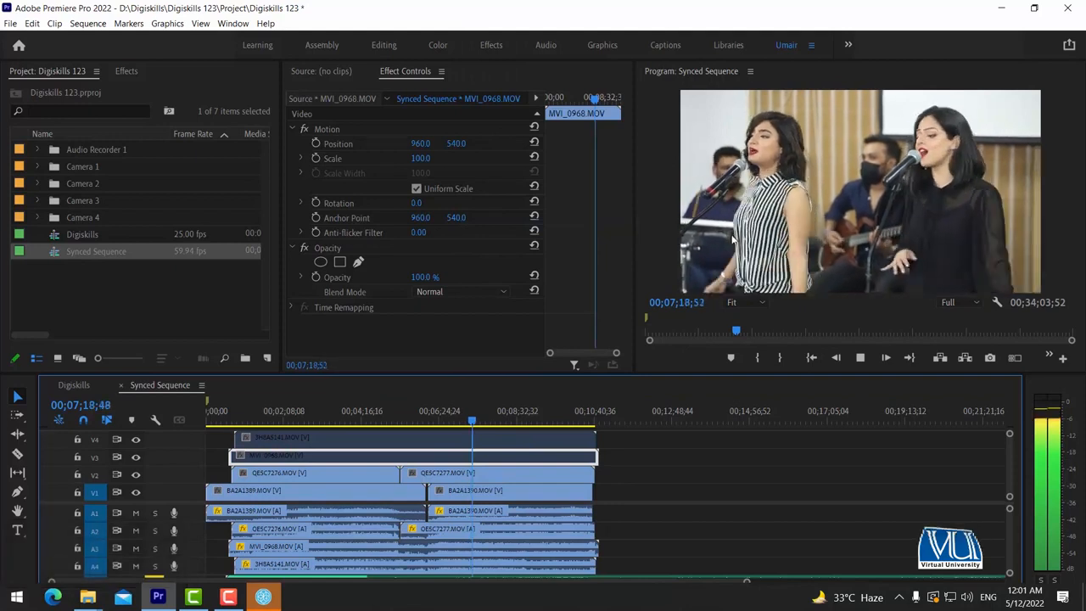
key(space)
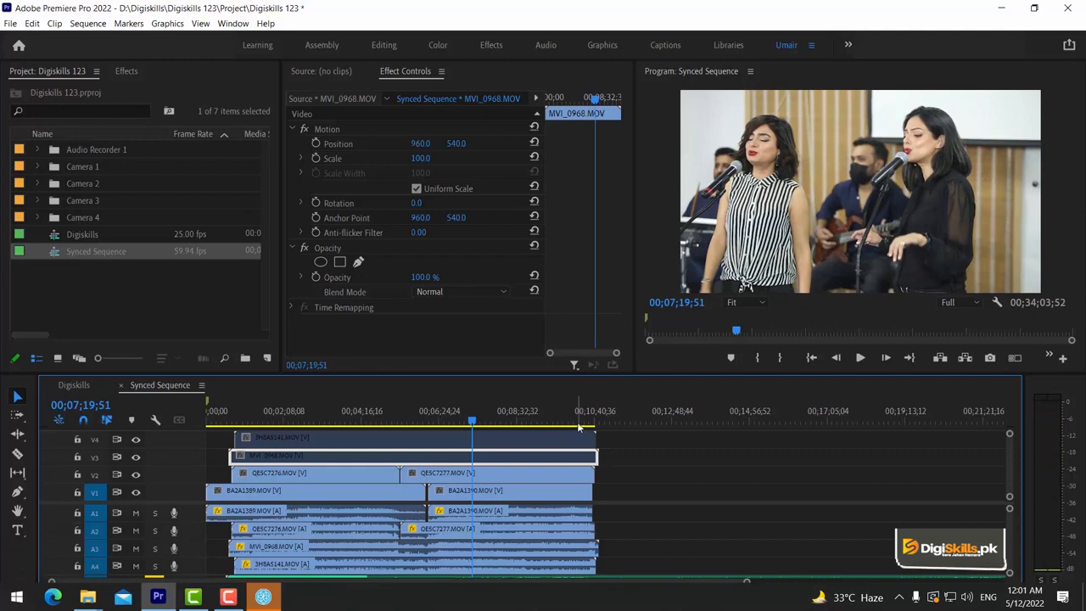
- Select the disabled 3H8A5141.MOV clip on V4 and open its clip options
click(543, 438)
right_click(536, 437)
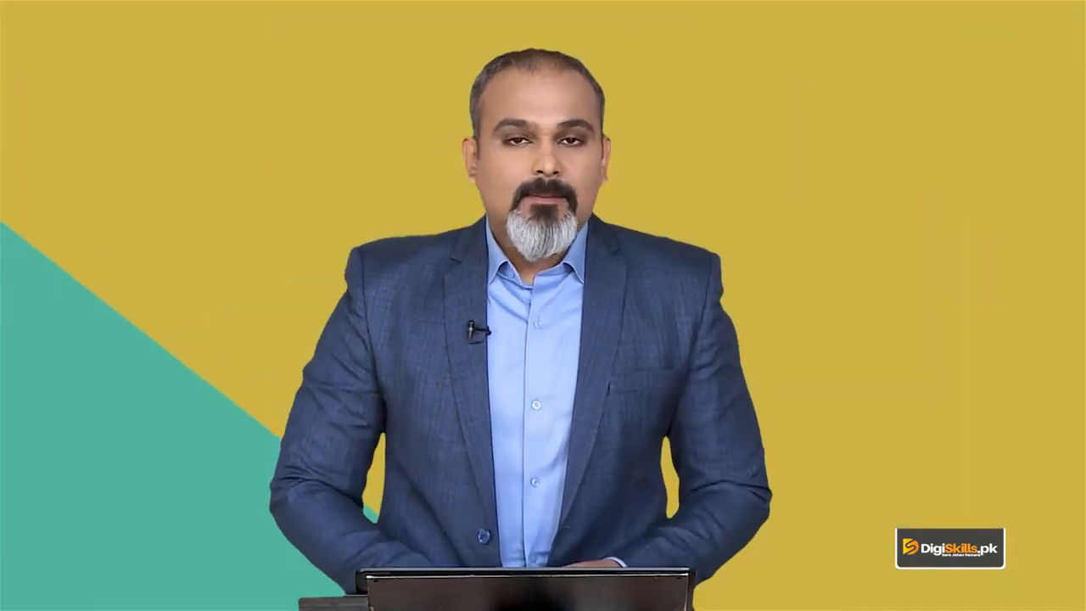